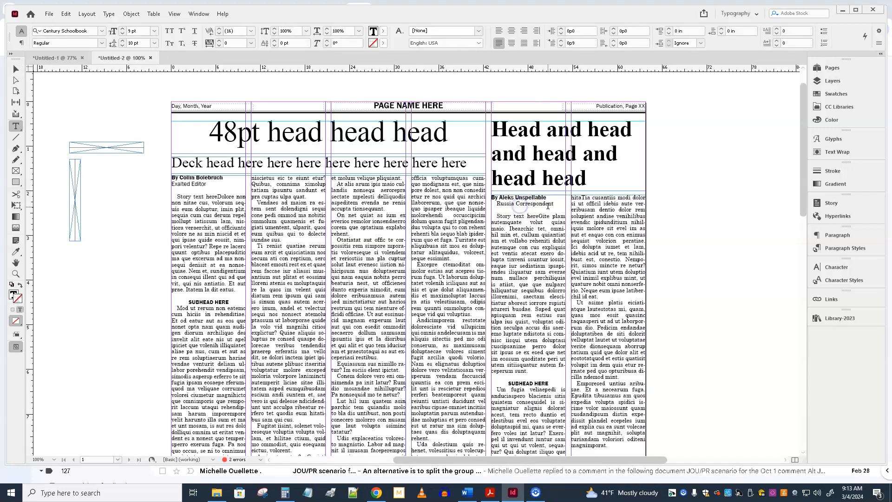
# Apply the Byline2_JOU318 paragraph style to the "Russia Correspondent" line under the two-column story's byline
pyautogui.click(844, 251)
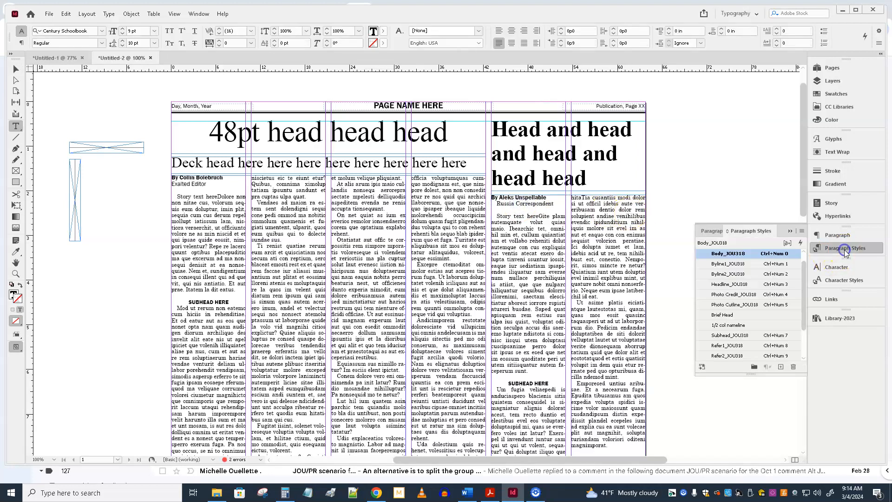
pyautogui.click(729, 274)
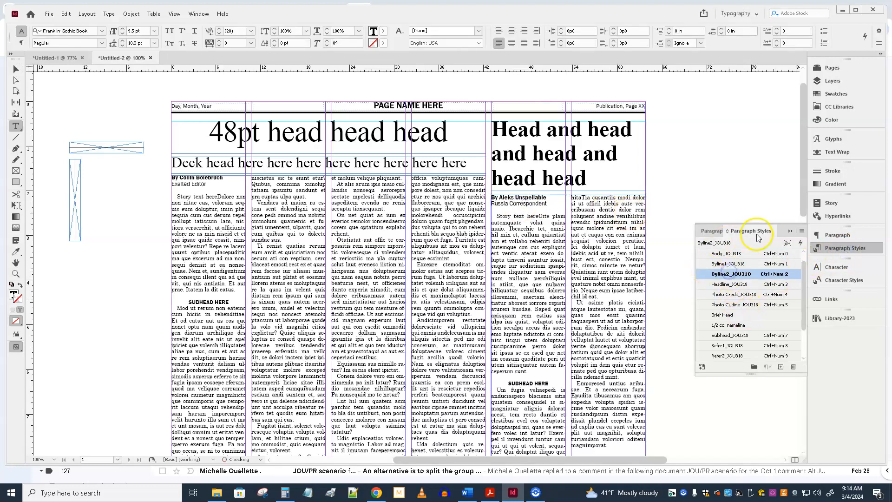
pyautogui.click(789, 231)
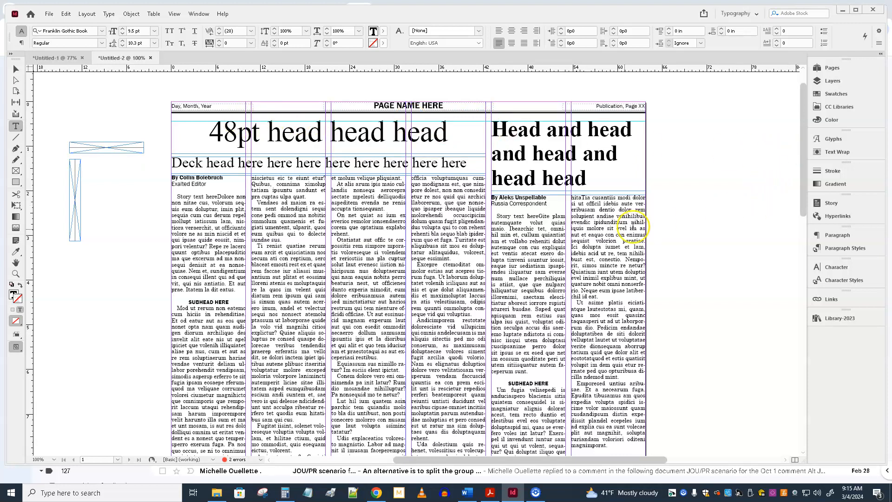
# Examine the newspaper page from the headlines down to the bottom of the story columns
pyautogui.scroll(-3, 621, 225)
pyautogui.scroll(-3, 621, 226)
pyautogui.scroll(3, 621, 221)
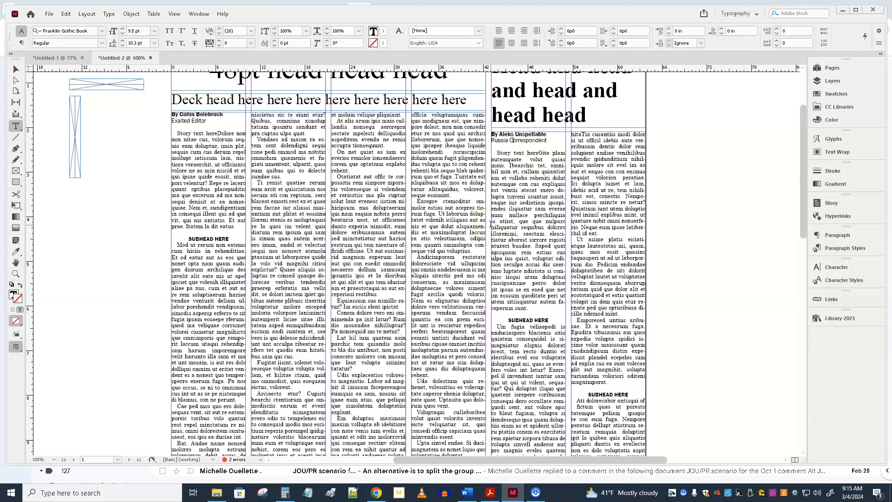
pyautogui.scroll(3, 491, 223)
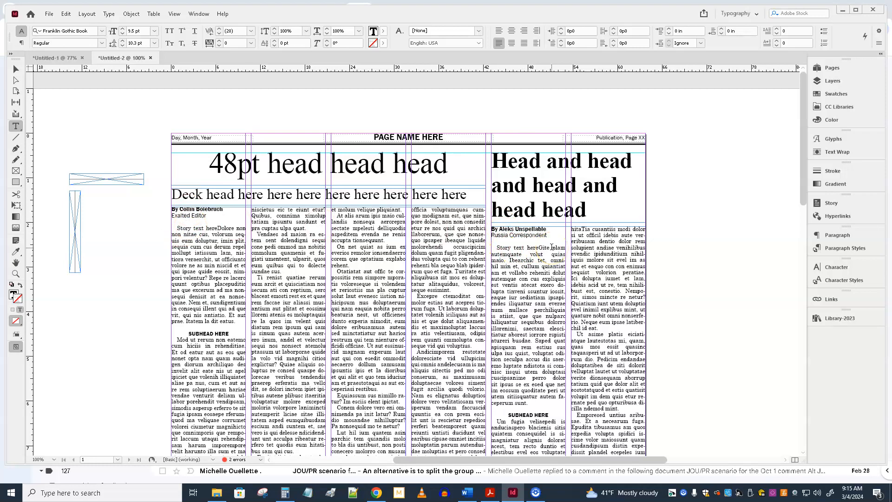
pyautogui.scroll(-4, 418, 244)
pyautogui.scroll(-3, 223, 209)
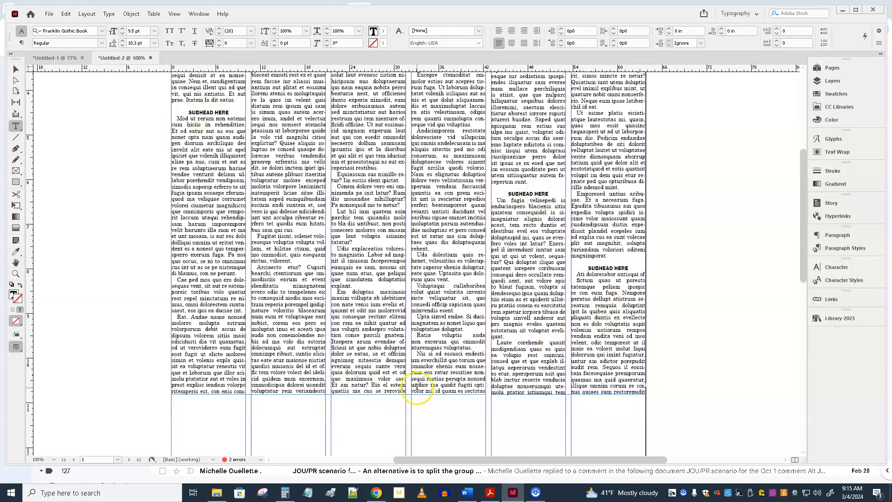
pyautogui.scroll(5, 257, 339)
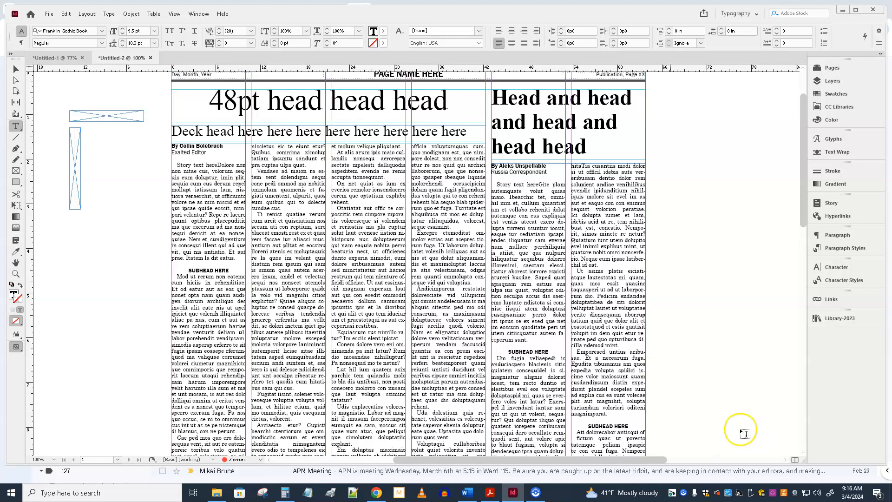
pyautogui.scroll(-5, 539, 339)
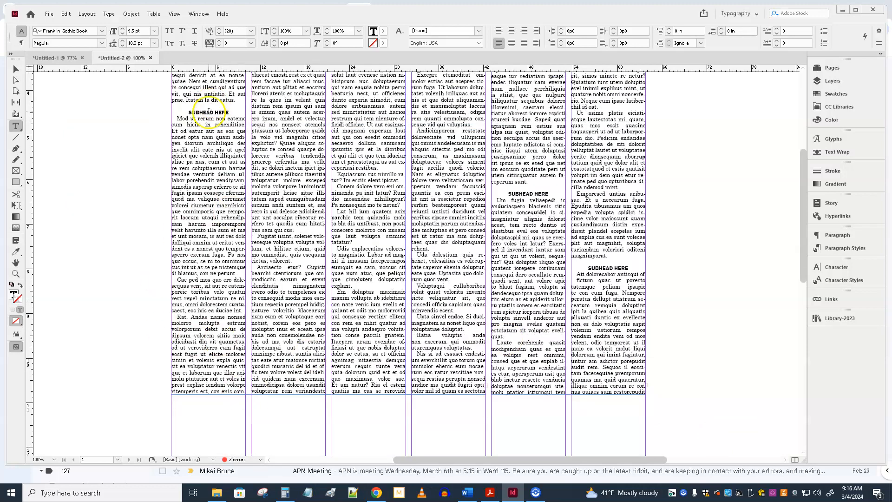
pyautogui.scroll(1, 263, 301)
pyautogui.scroll(4, 263, 301)
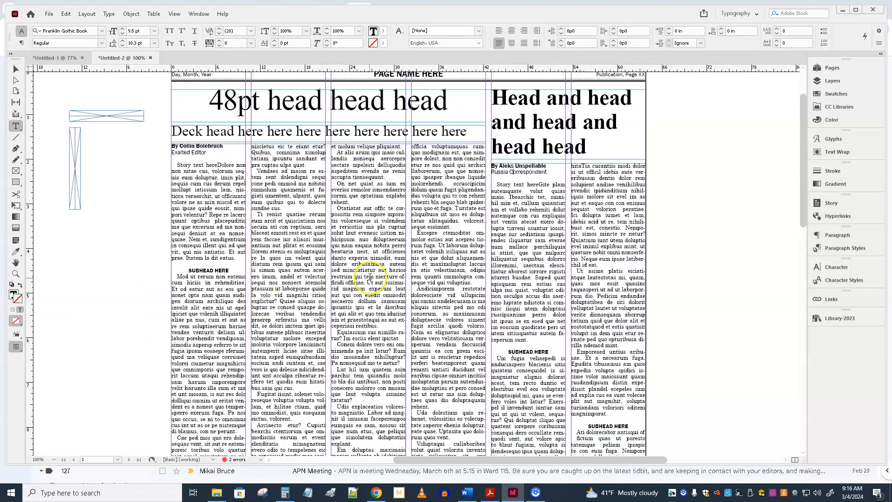
pyautogui.scroll(-5, 369, 278)
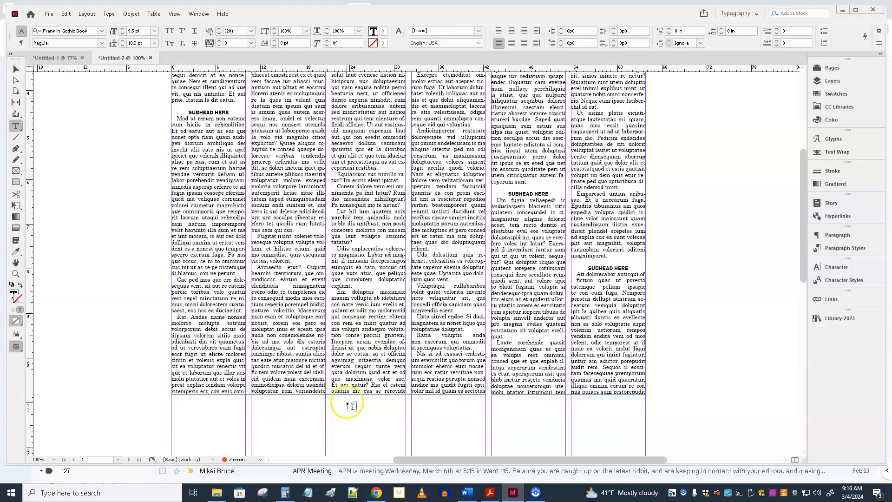
pyautogui.scroll(5, 352, 406)
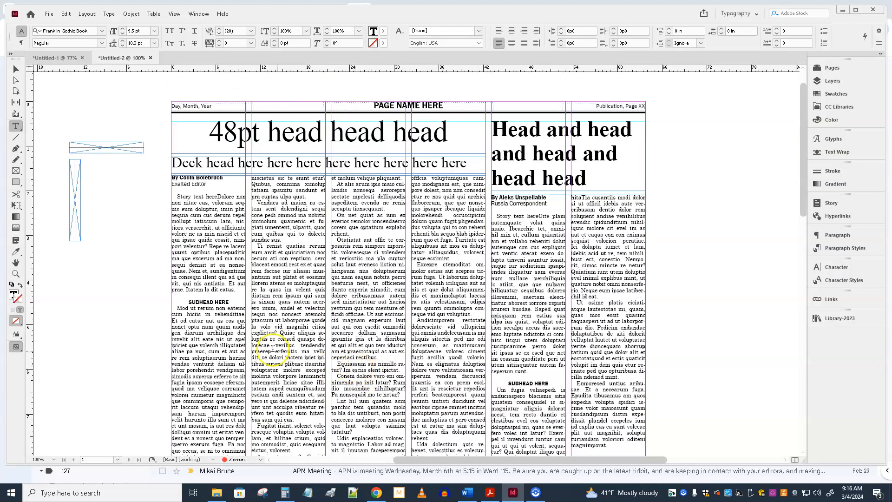
# Move the vertical column rule from the pasteboard into the gap between the two stories, its top level with the headlines
pyautogui.click(16, 69)
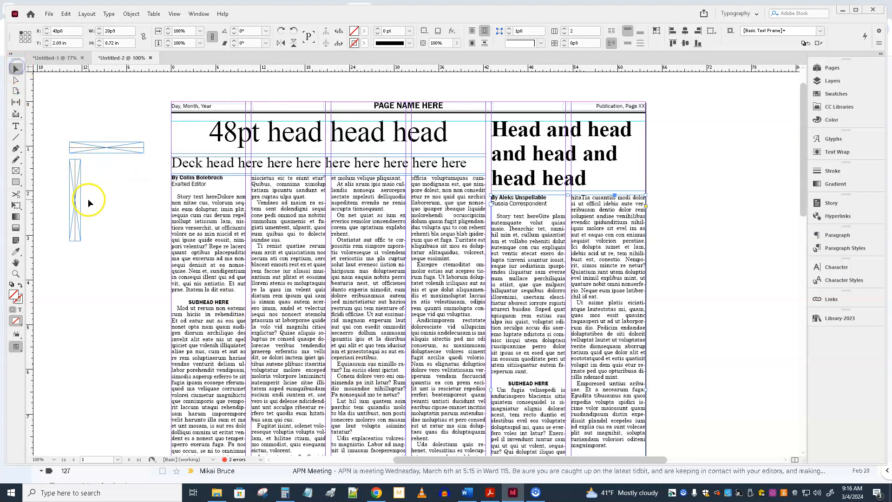
pyautogui.click(75, 187)
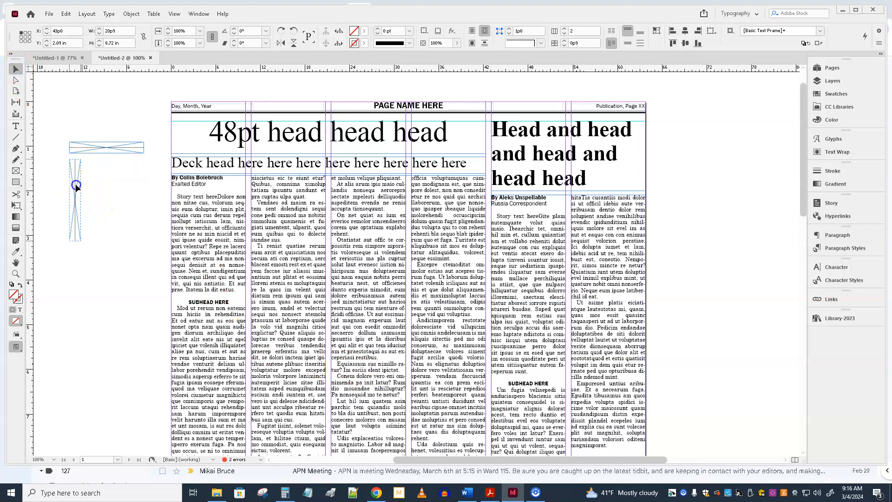
pyautogui.moveTo(402, 162); pyautogui.dragTo(484, 146)
pyautogui.moveTo(30, 202); pyautogui.dragTo(480, 163)
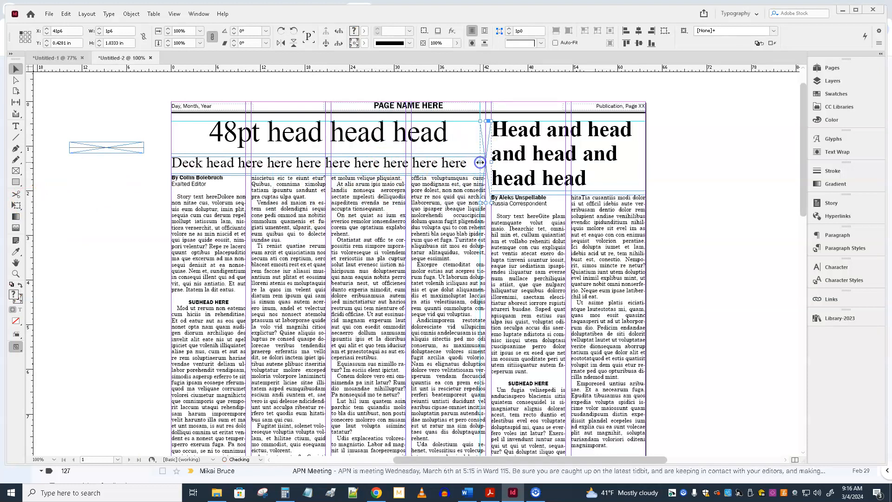
# Narrow the main story's headline and deck frames to 41p6 so they end at the column rule's frame
pyautogui.click(479, 136)
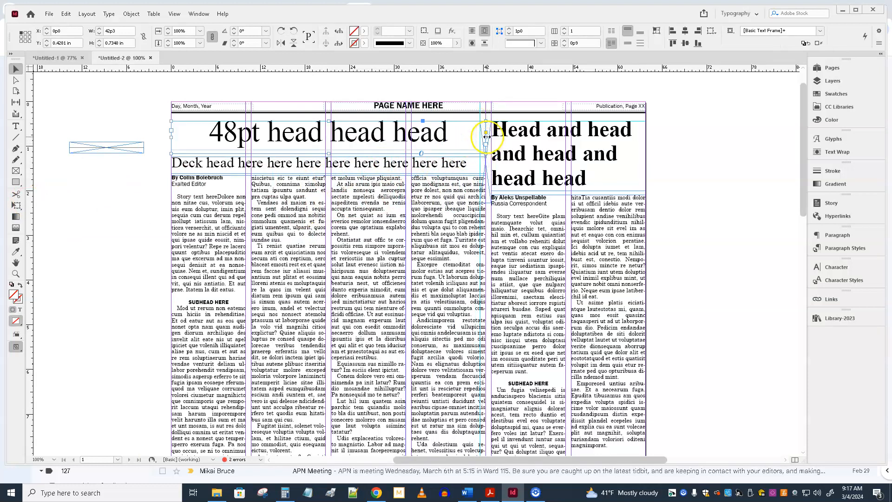
pyautogui.moveTo(485, 137); pyautogui.dragTo(480, 163)
pyautogui.click(486, 166)
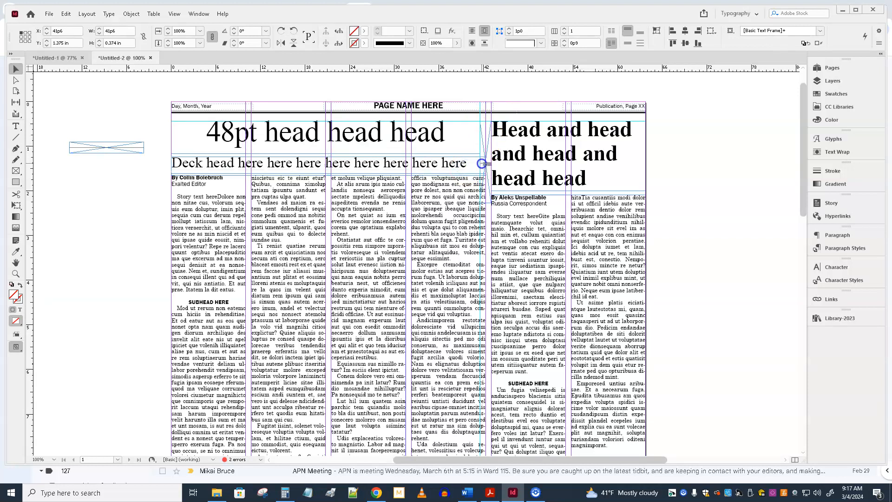
# Narrow the main story's four-column body text frame to 41p6, in line with the headline and deck
pyautogui.click(464, 215)
pyautogui.scroll(-3, 479, 310)
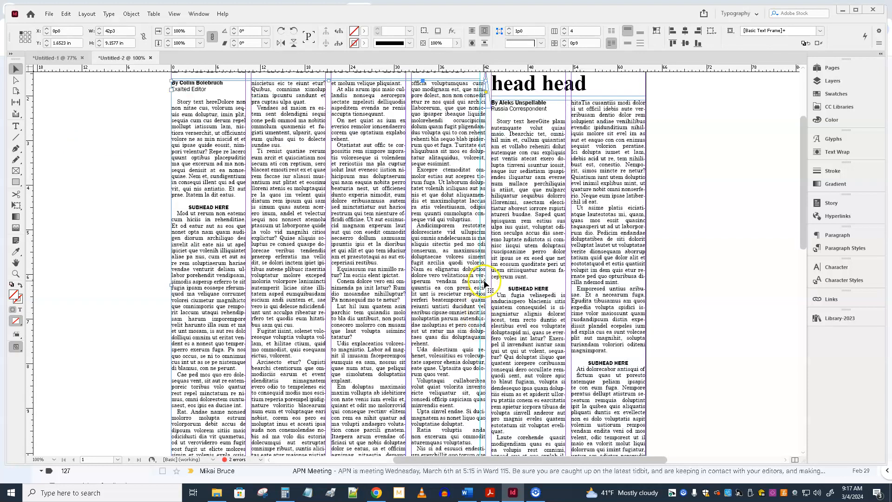
pyautogui.moveTo(484, 286); pyautogui.dragTo(481, 286)
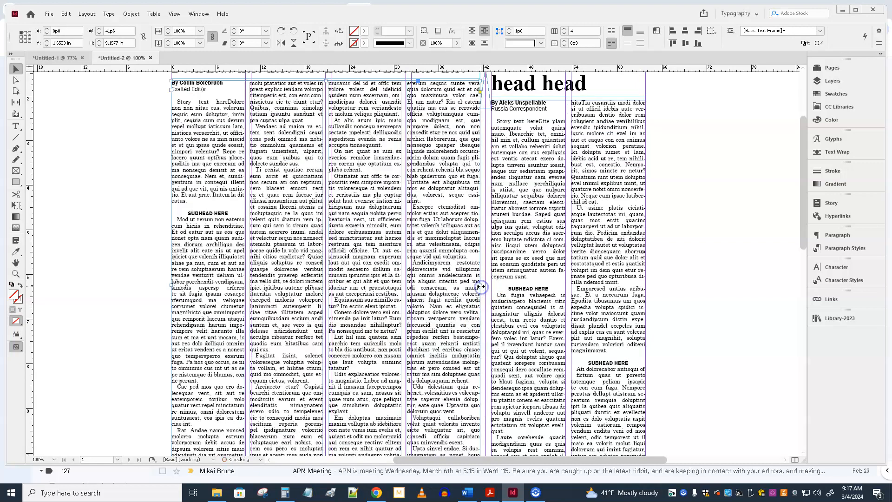
pyautogui.scroll(4, 481, 285)
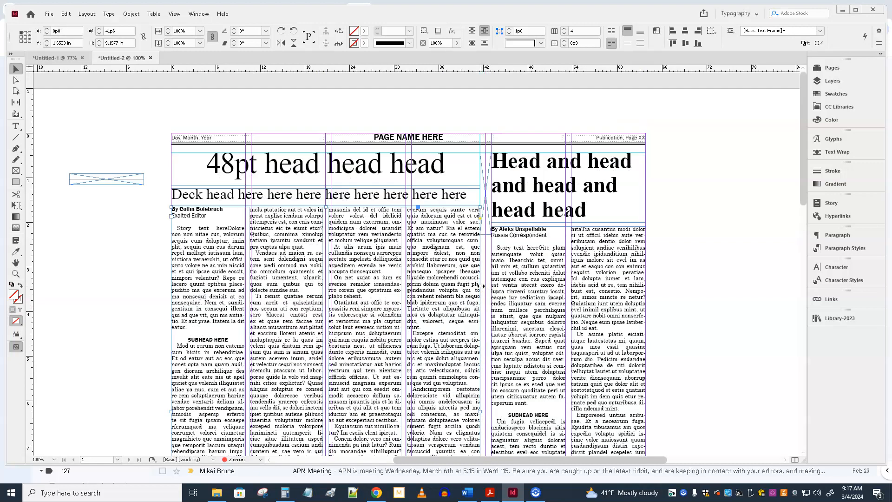
# Lengthen the vertical column rule to the bottom of the stories, about 10.36 in high, and undo its accidental move
pyautogui.click(487, 230)
pyautogui.moveTo(485, 226); pyautogui.dragTo(501, 261)
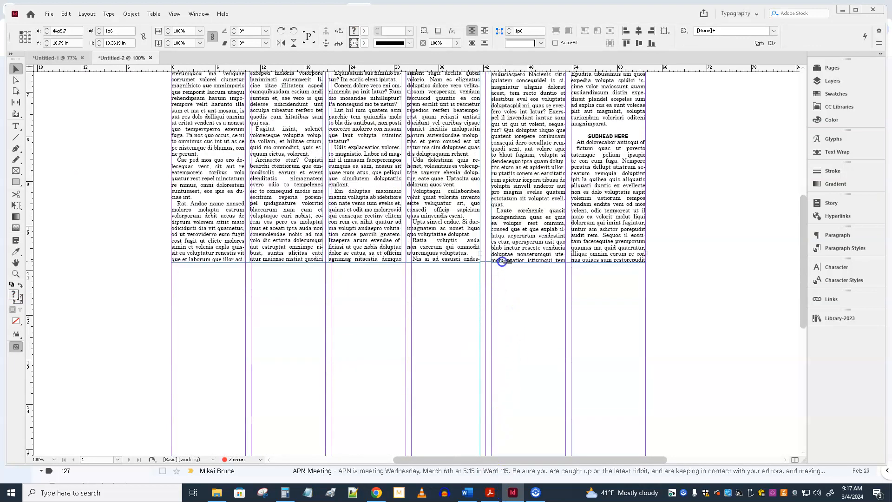
pyautogui.moveTo(502, 262); pyautogui.dragTo(502, 262)
pyautogui.scroll(1, 502, 261)
pyautogui.hotkey('ctrl', 'z')
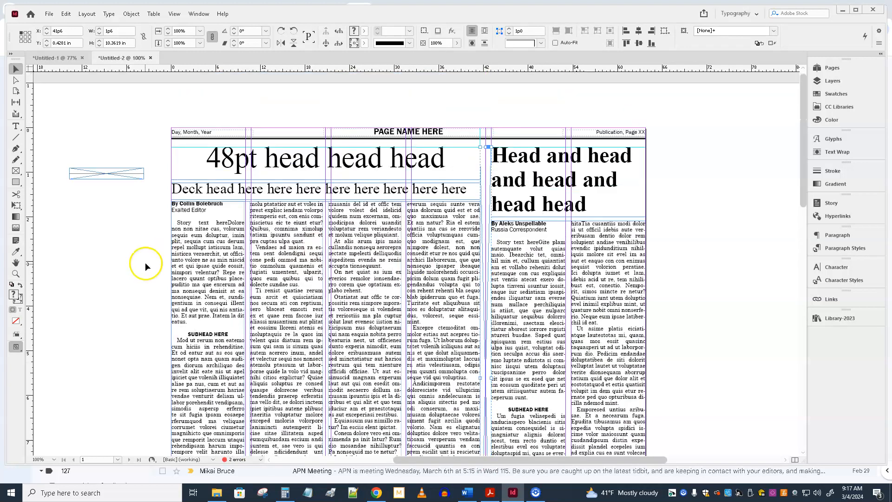
# Preview the page without guides and frame edges, and return to the normal view
pyautogui.press('w')
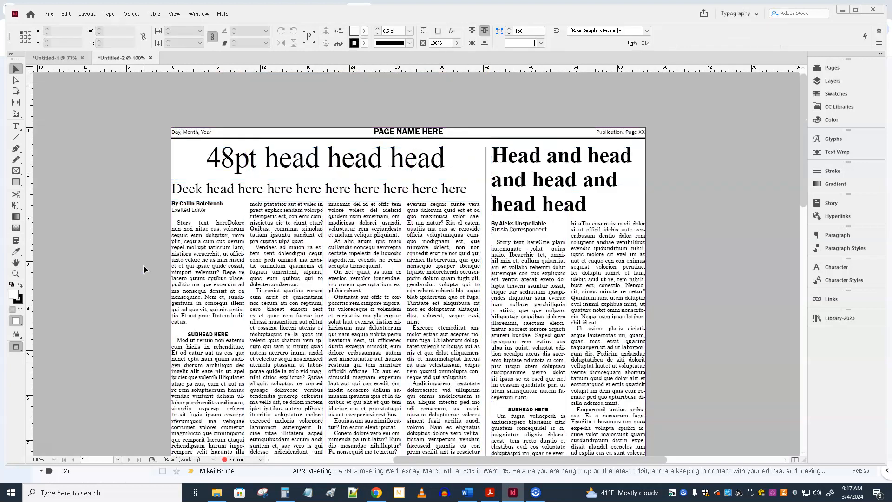
pyautogui.moveTo(147, 258); pyautogui.dragTo(348, 240)
pyautogui.press('w')
# Reduce the main story's body text frame to three columns
pyautogui.scroll(-3, 265, 281)
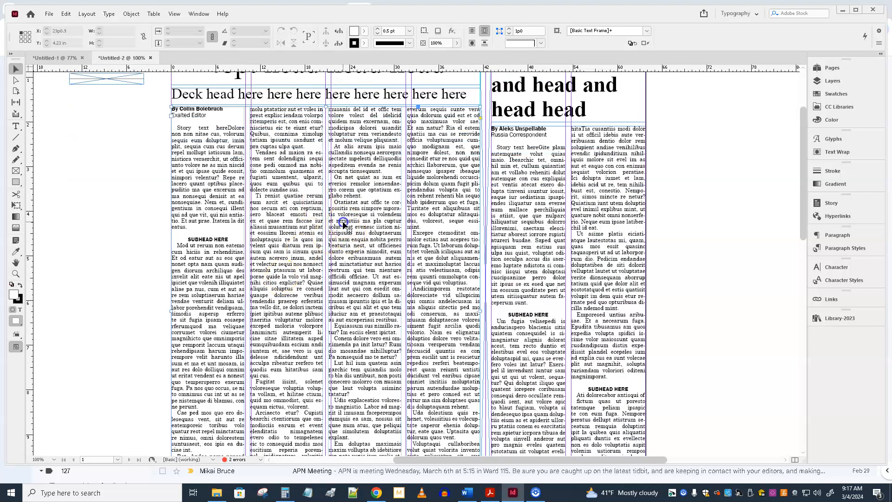
pyautogui.click(343, 222)
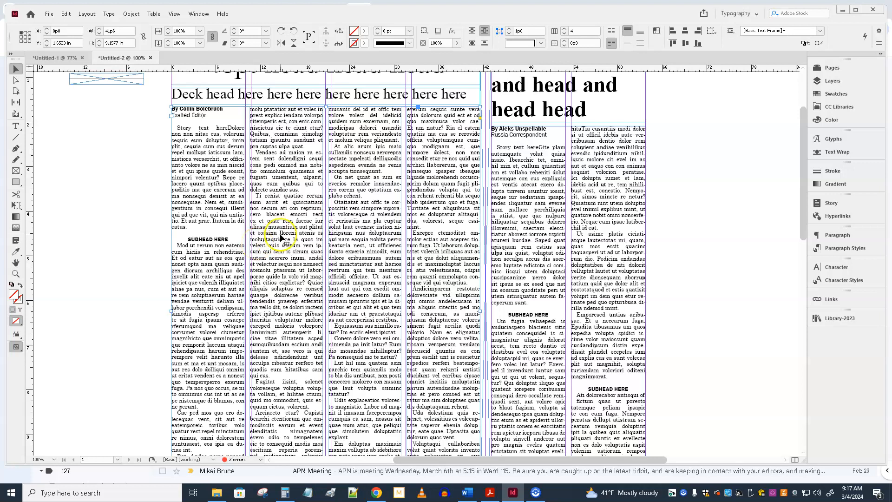
pyautogui.scroll(3, 342, 240)
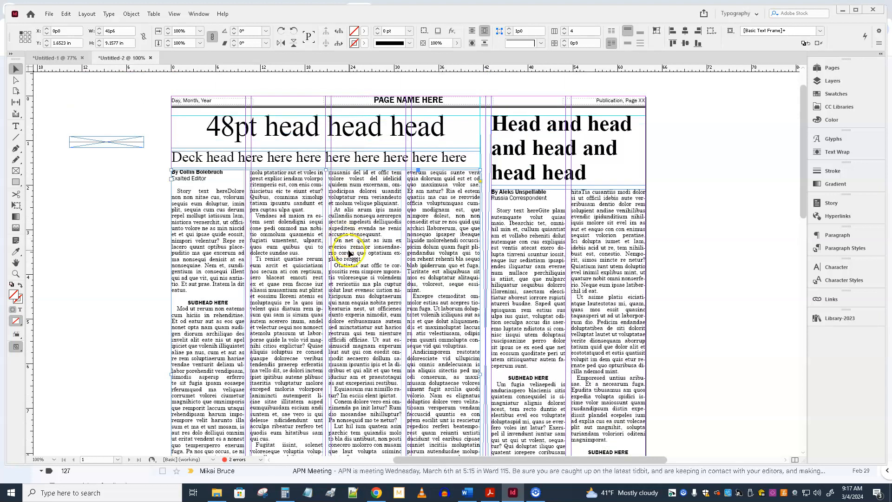
pyautogui.click(565, 35)
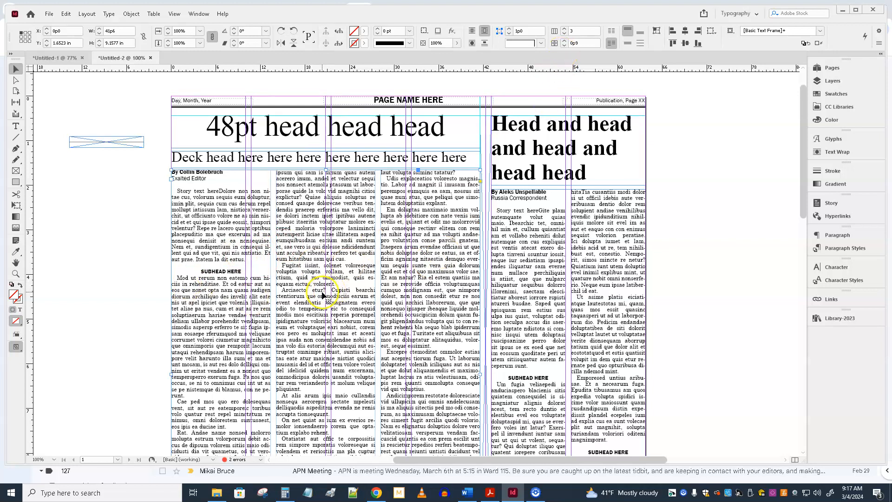
# Check the column width in the body frame's Text Frame Options and look over the reflowed story
pyautogui.hotkey('ctrl', 'b')
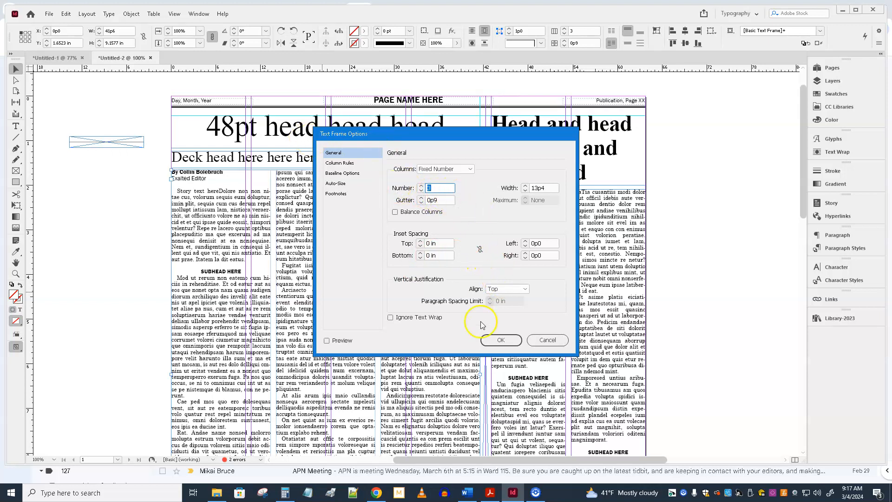
pyautogui.click(548, 340)
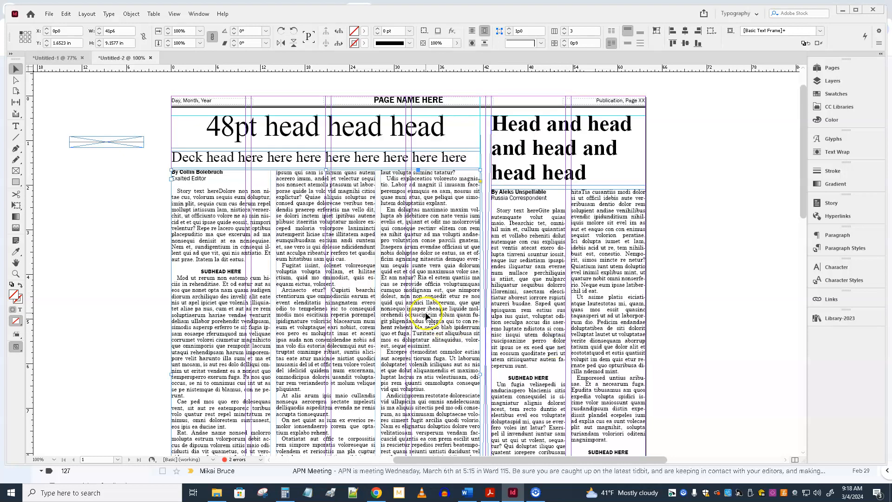
pyautogui.scroll(-3, 418, 298)
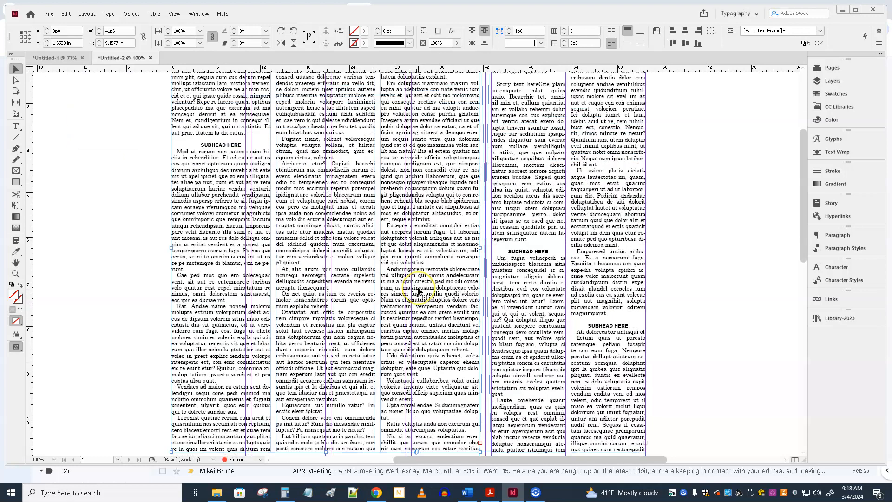
pyautogui.scroll(3, 418, 292)
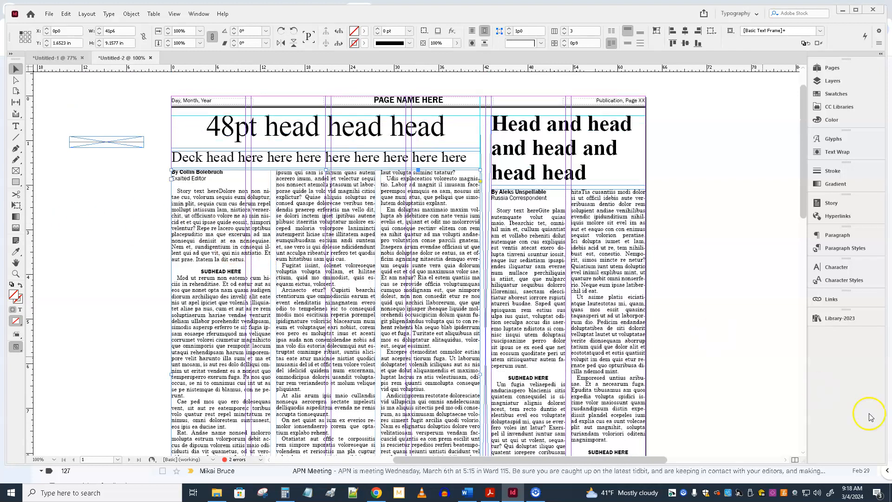
# Draw a photo box about 33p2 wide and 2.3 in high across the main story's body text
pyautogui.click(843, 318)
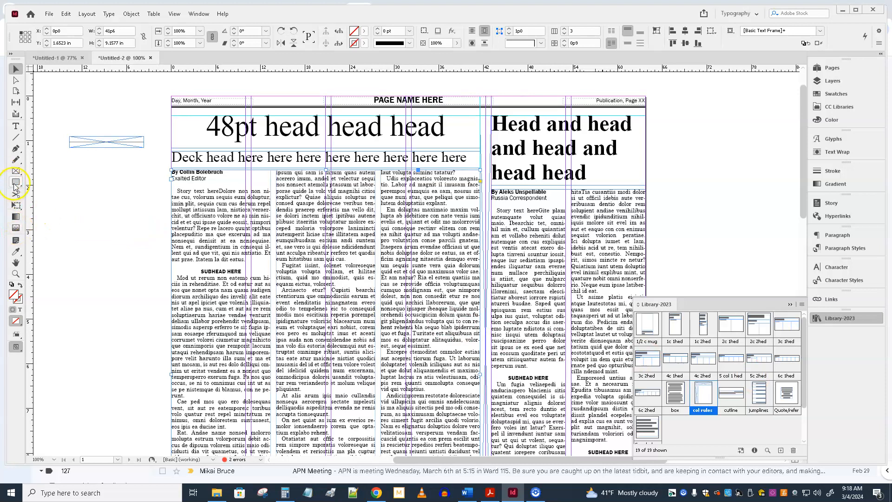
pyautogui.click(16, 184)
pyautogui.moveTo(130, 225)
pyautogui.mouseDown()
pyautogui.moveTo(205, 288)
pyautogui.moveTo(375, 327)
pyautogui.mouseUp()
pyautogui.click(14, 69)
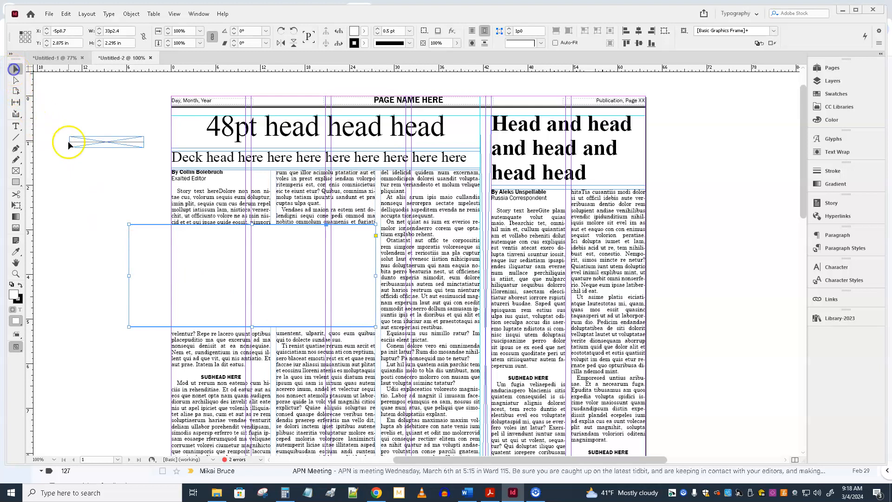
# Fit the photo box to the top of the main story's second and third columns, about 27p5 wide and 3.2 in high
pyautogui.moveTo(143, 233); pyautogui.dragTo(286, 179)
pyautogui.moveTo(523, 222); pyautogui.dragTo(480, 221)
pyautogui.moveTo(377, 273); pyautogui.dragTo(377, 314)
# Place the cutline item from Library-2023 directly under the photo box and widen it to about 27p4 across both columns
pyautogui.click(831, 318)
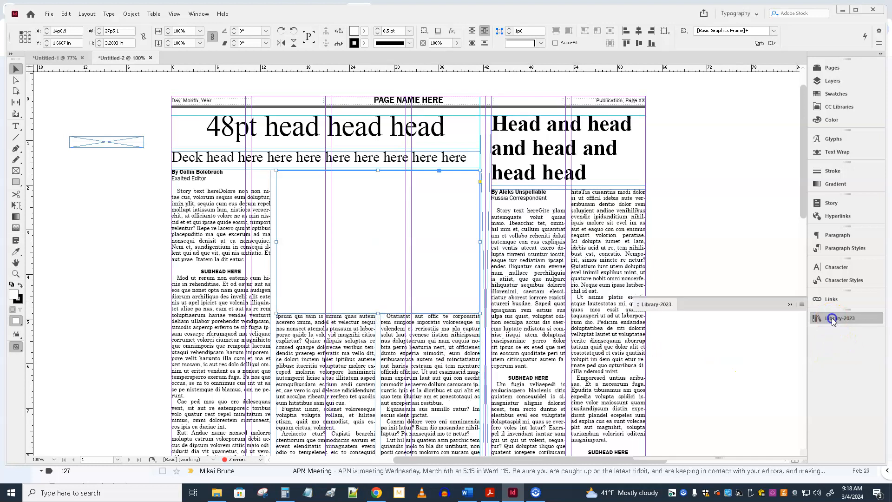
pyautogui.moveTo(745, 395); pyautogui.dragTo(361, 334)
pyautogui.click(414, 340)
pyautogui.moveTo(431, 330); pyautogui.dragTo(478, 328)
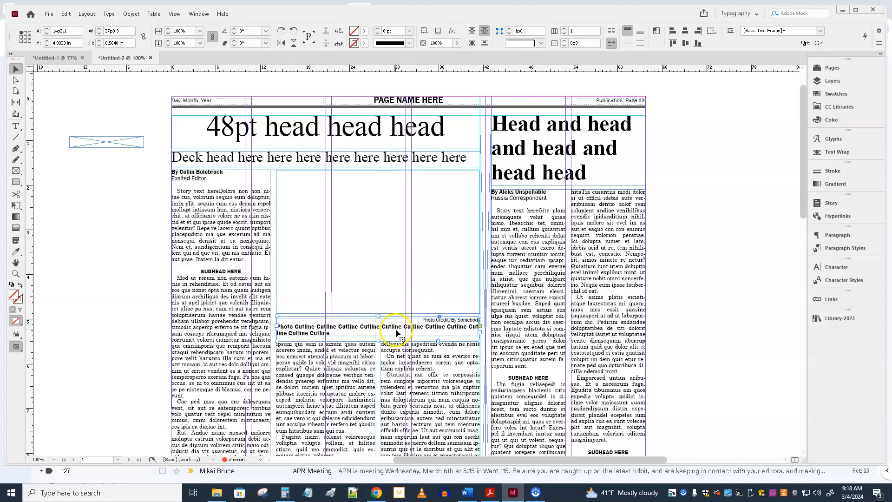
pyautogui.scroll(-3, 397, 350)
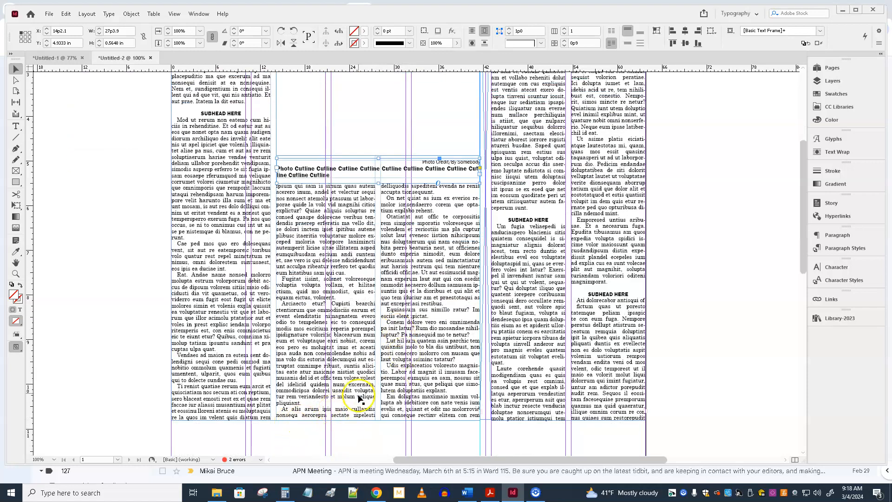
# Insert the line "subhead" with a blank line above it in the main story's second and third columns, under the photo cutline
pyautogui.doubleClick(281, 280)
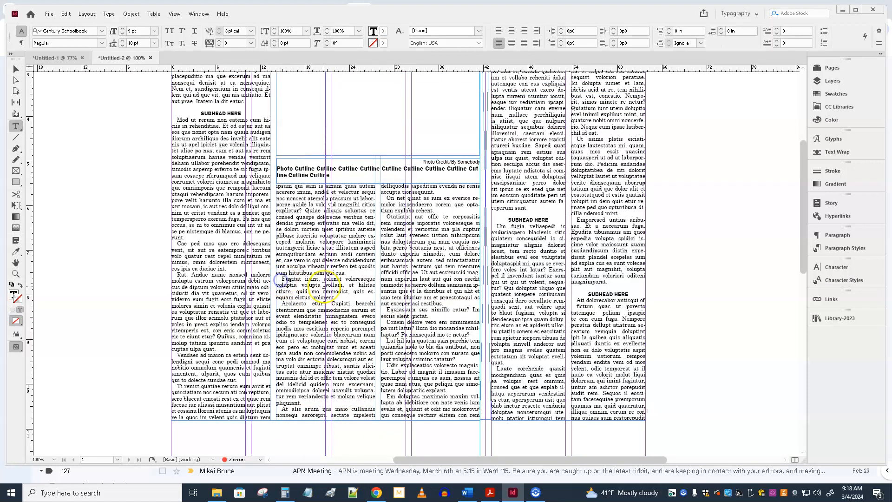
pyautogui.press('Return')
pyautogui.press('Return')
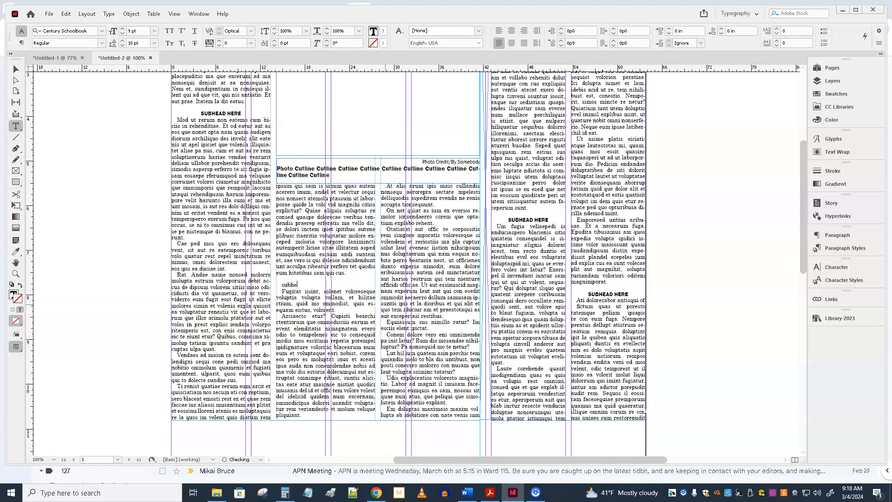
pyautogui.click(387, 229)
pyautogui.press('Return')
pyautogui.press('Return')
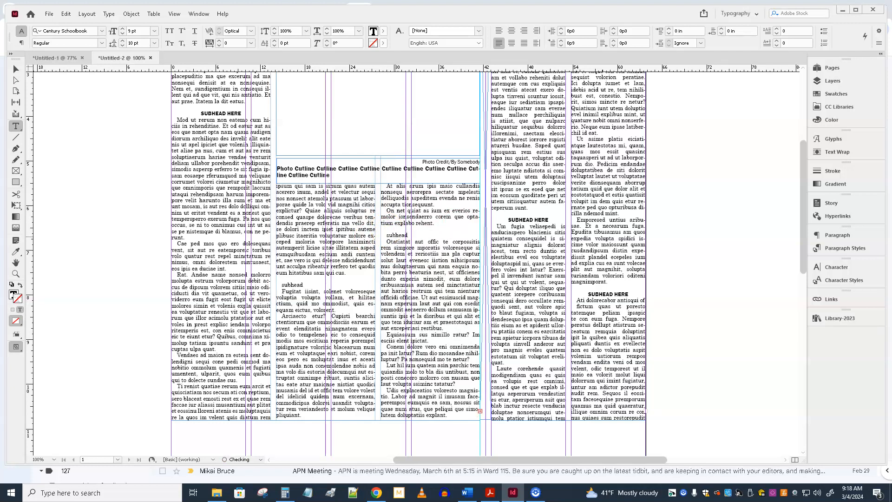
# Apply the Subhead_JOU318 paragraph style to the new subhead lines in the main story's second and third columns
pyautogui.click(858, 250)
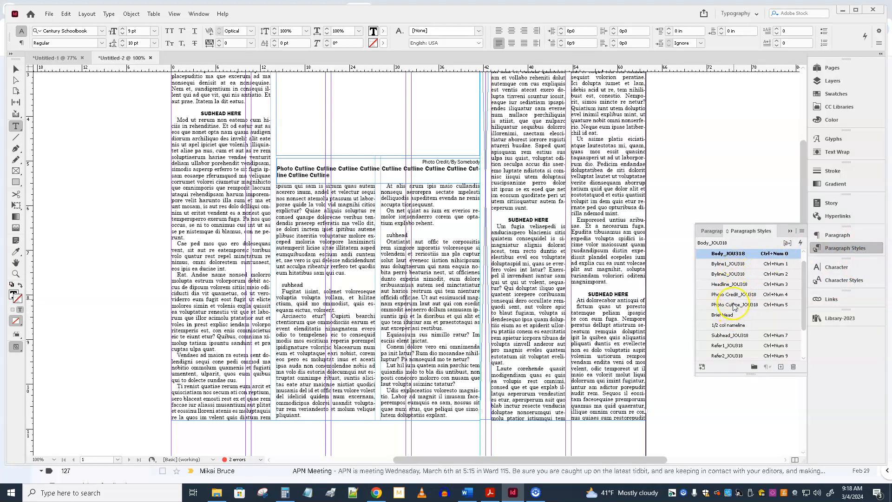
pyautogui.click(735, 336)
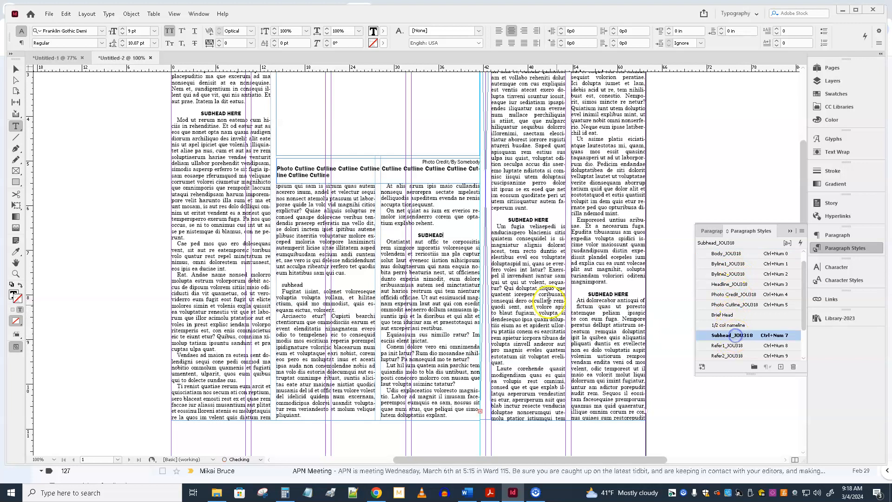
pyautogui.click(300, 284)
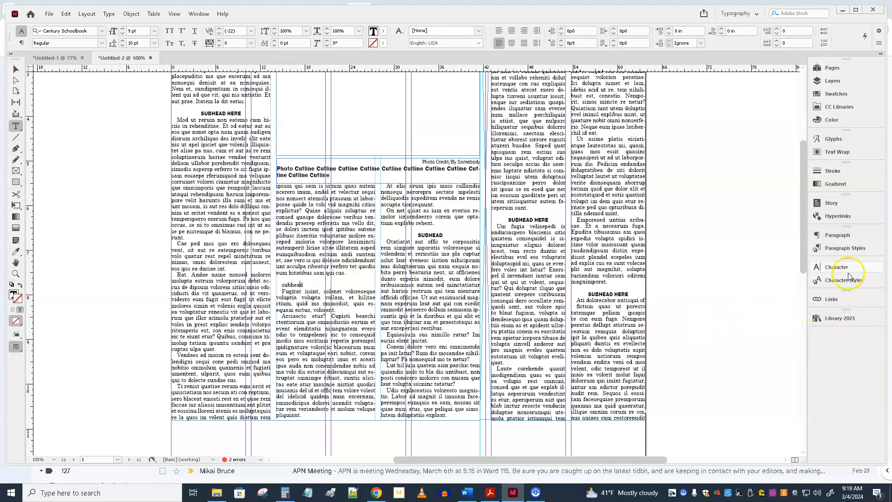
pyautogui.click(845, 249)
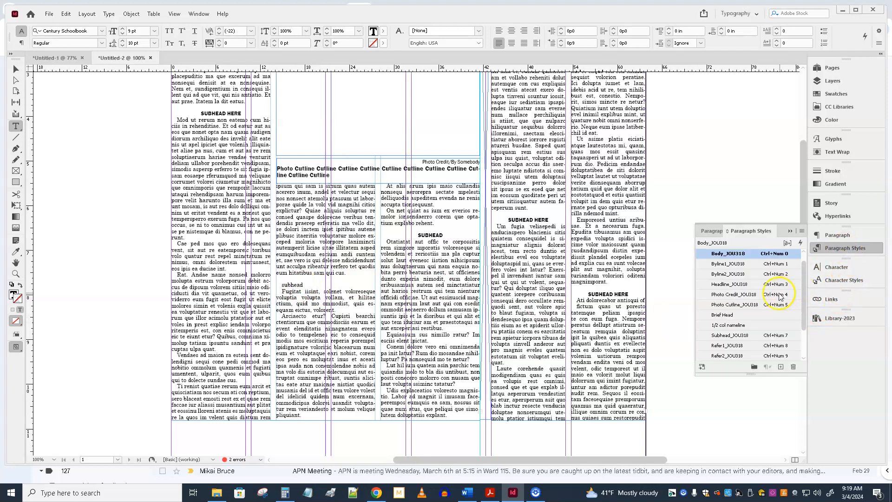
pyautogui.click(729, 337)
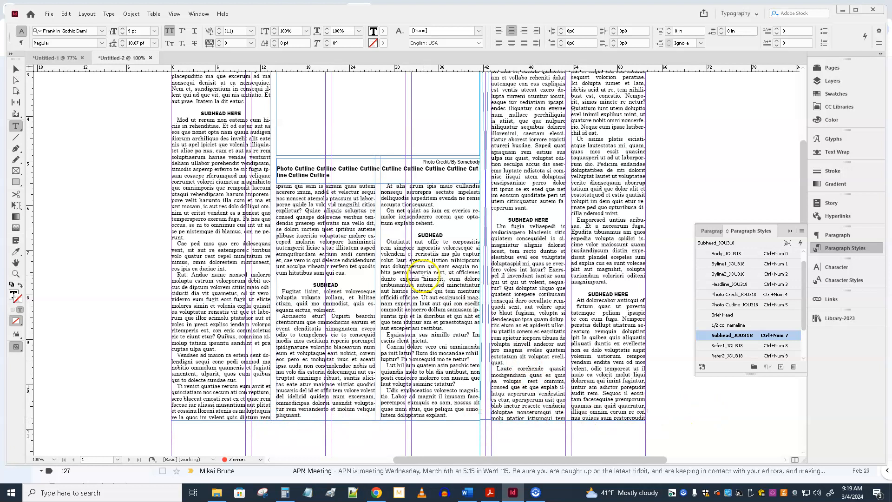
pyautogui.tripleClick(424, 278)
pyautogui.tripleClick(420, 261)
pyautogui.click(419, 261)
pyautogui.tripleClick(321, 301)
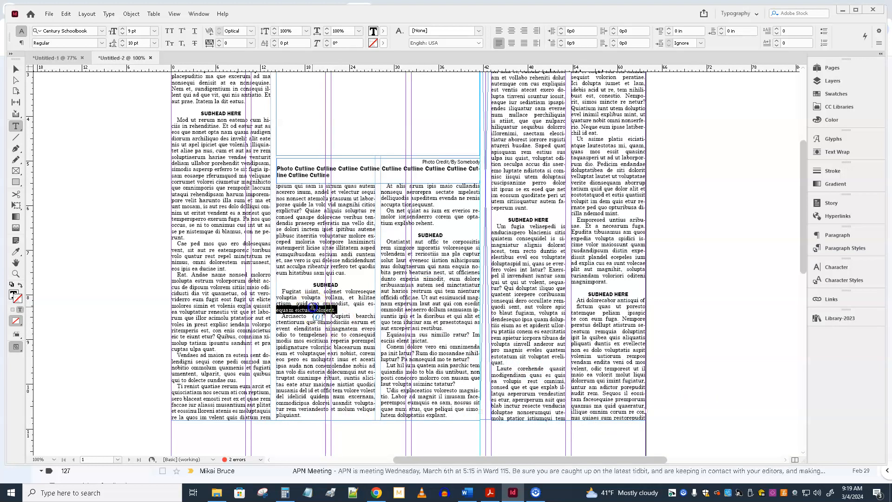
pyautogui.click(321, 300)
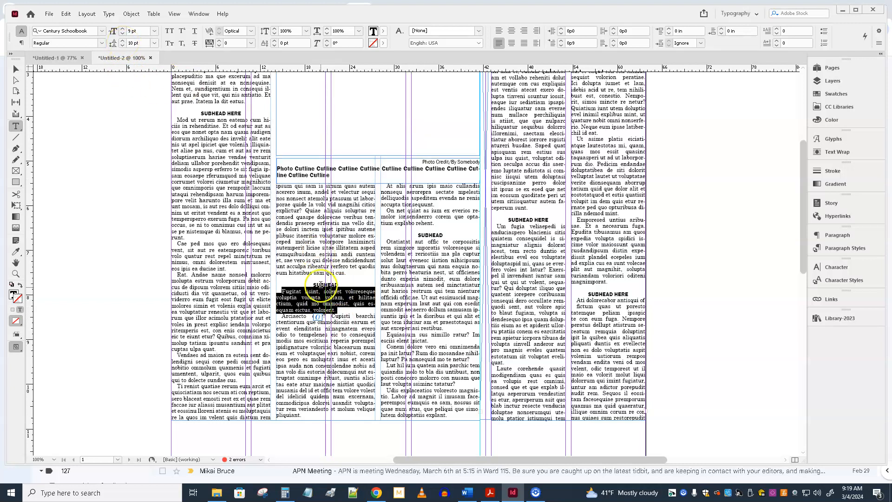
pyautogui.click(322, 275)
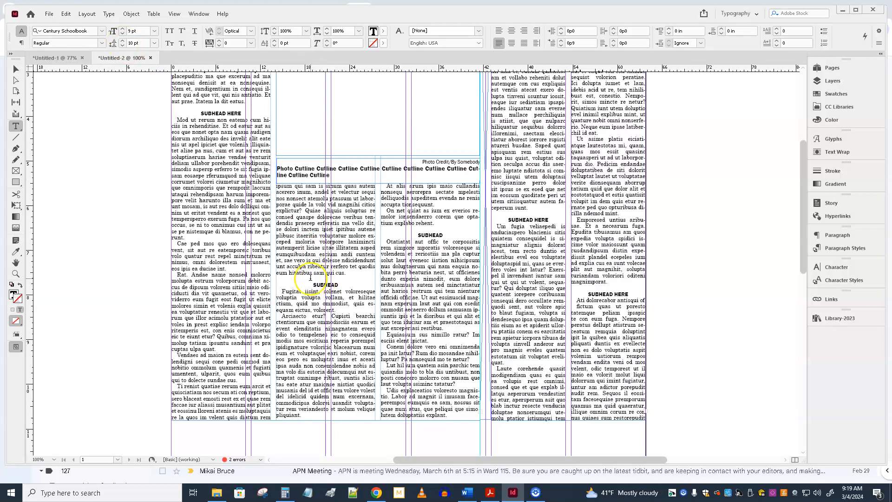
pyautogui.doubleClick(328, 285)
# Increase the leading of the blank lines above both new subheads to 13 pt
pyautogui.click(289, 278)
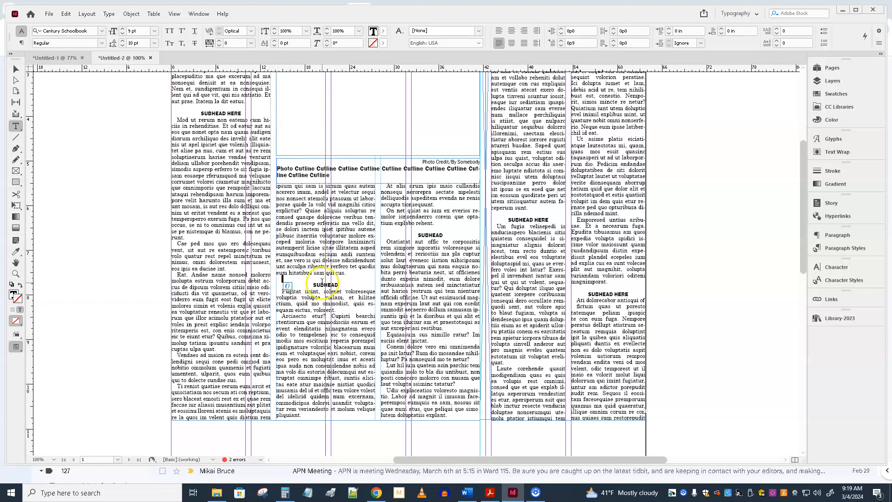
pyautogui.click(122, 40)
pyautogui.click(122, 40)
pyautogui.click(122, 41)
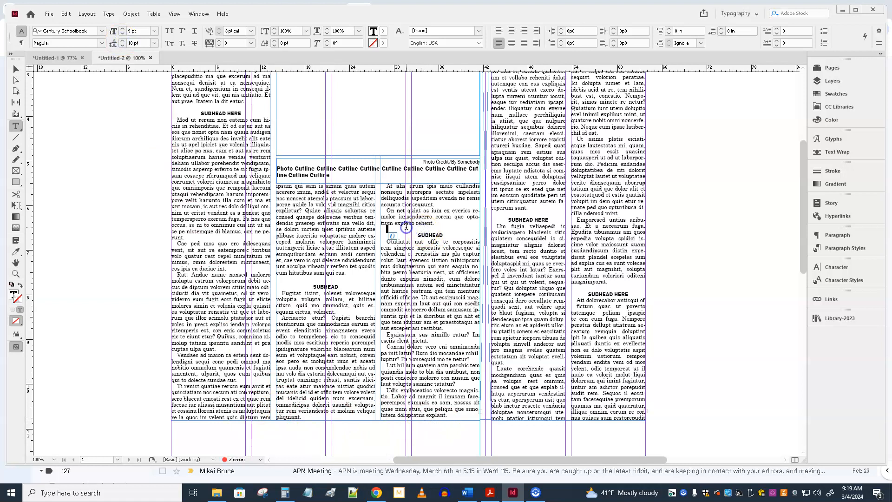
pyautogui.click(122, 41)
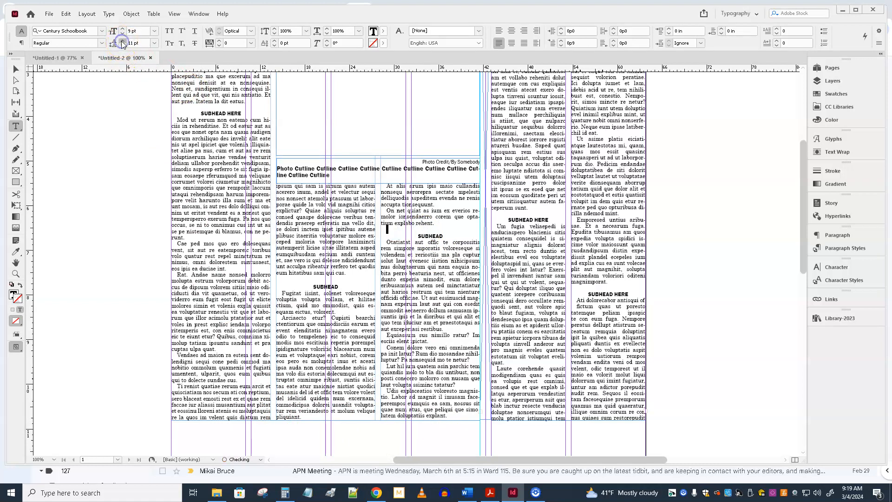
pyautogui.click(122, 40)
pyautogui.click(121, 41)
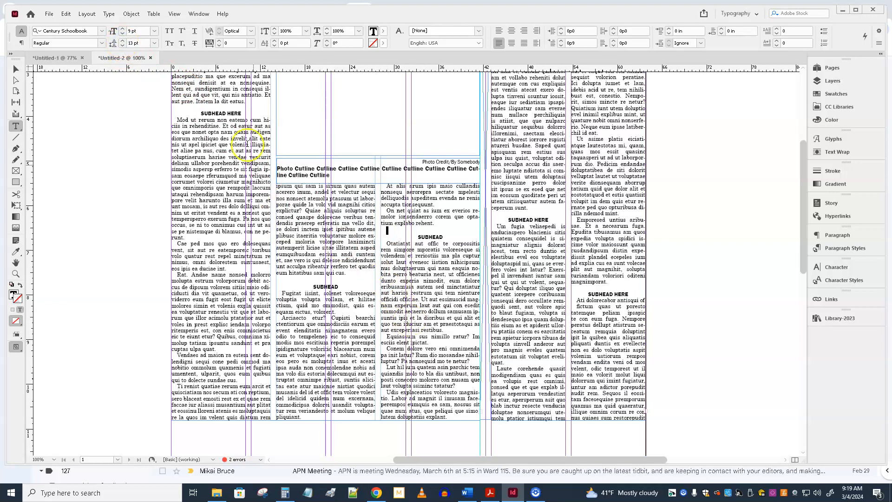
# Set the vertical justification of the main story's three-column body text frame to Justify
pyautogui.click(15, 70)
pyautogui.scroll(3, 70, 134)
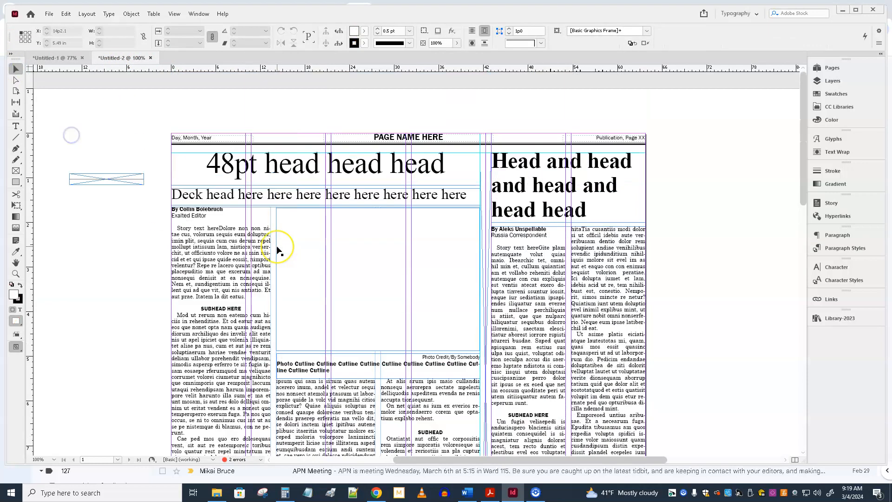
pyautogui.scroll(-4, 69, 134)
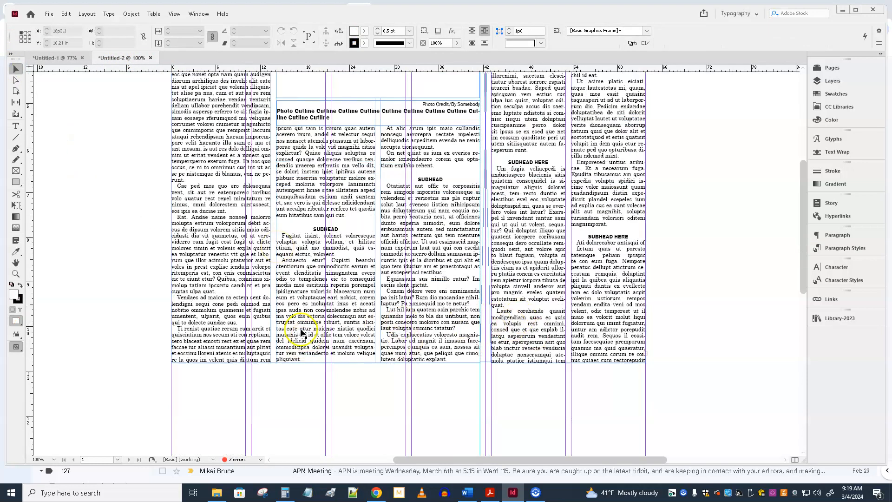
pyautogui.click(320, 305)
pyautogui.click(289, 361)
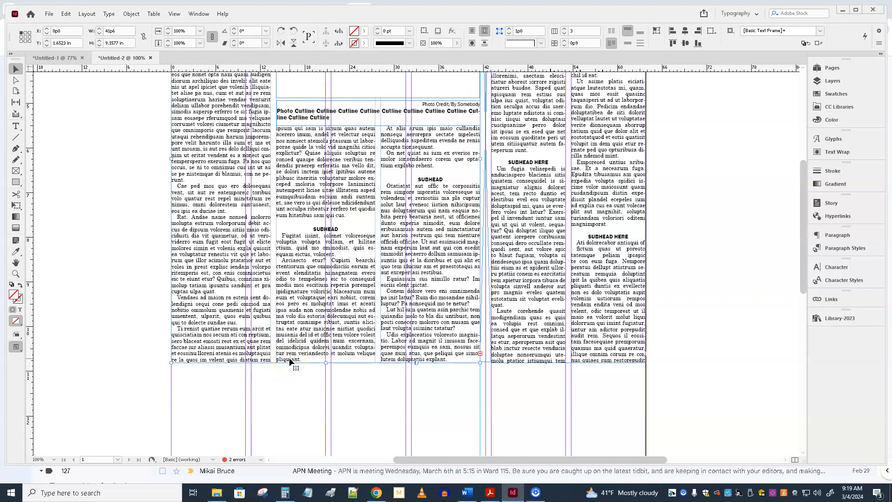
pyautogui.click(328, 317)
pyautogui.click(312, 336)
pyautogui.hotkey('ctrl', 'b')
pyautogui.click(504, 288)
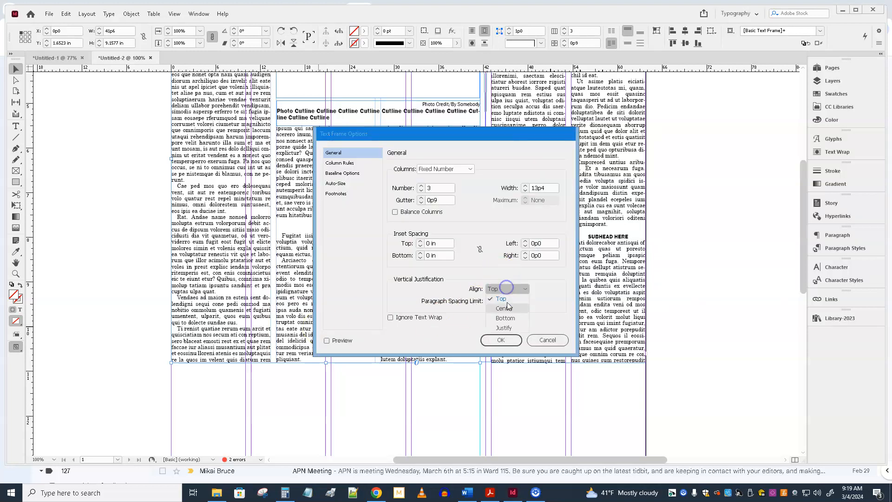
pyautogui.click(512, 330)
pyautogui.click(501, 340)
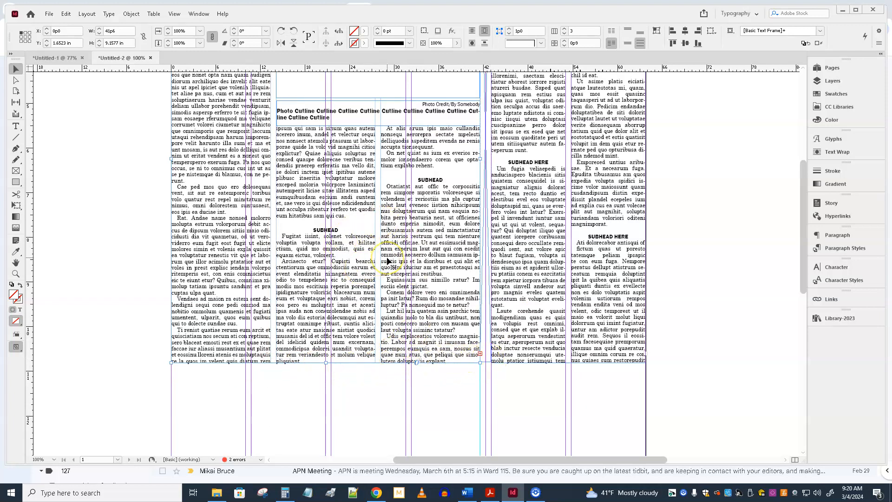
# Move the horizontal rule item from the pasteboard to directly beneath both stories and widen it to 63p9 across the page
pyautogui.scroll(4, 387, 261)
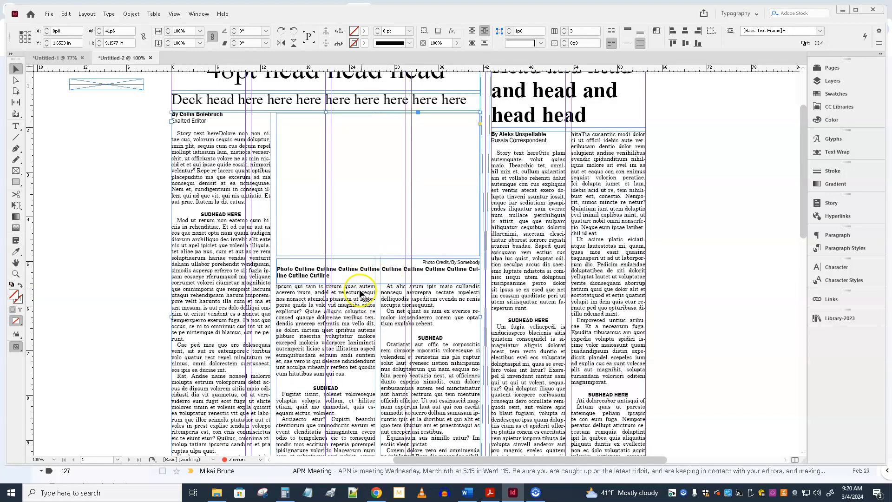
pyautogui.scroll(-3, 388, 324)
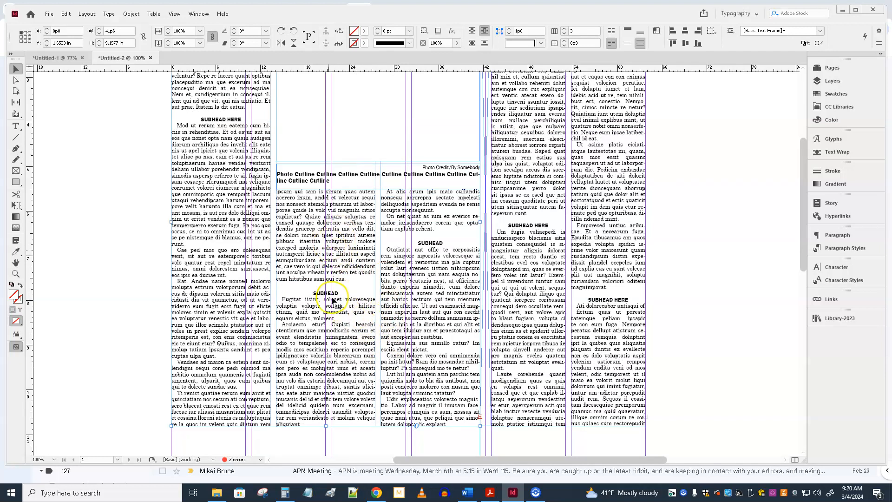
pyautogui.scroll(3, 374, 325)
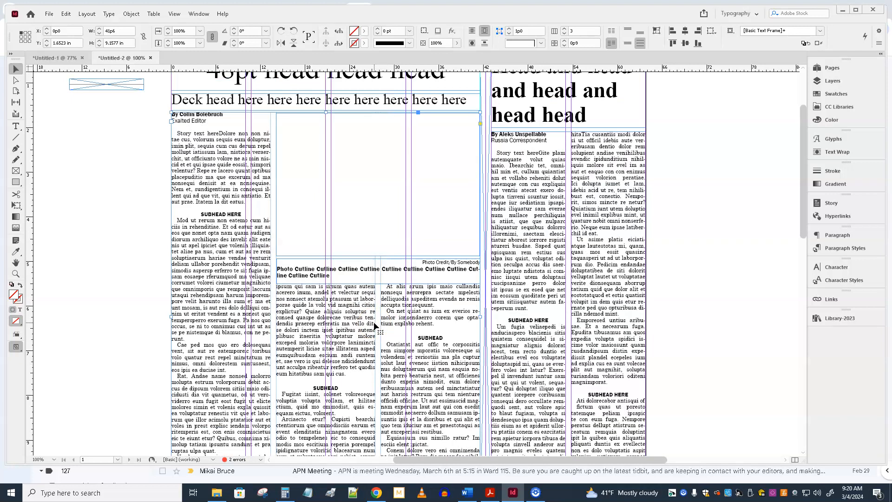
pyautogui.scroll(-5, 374, 325)
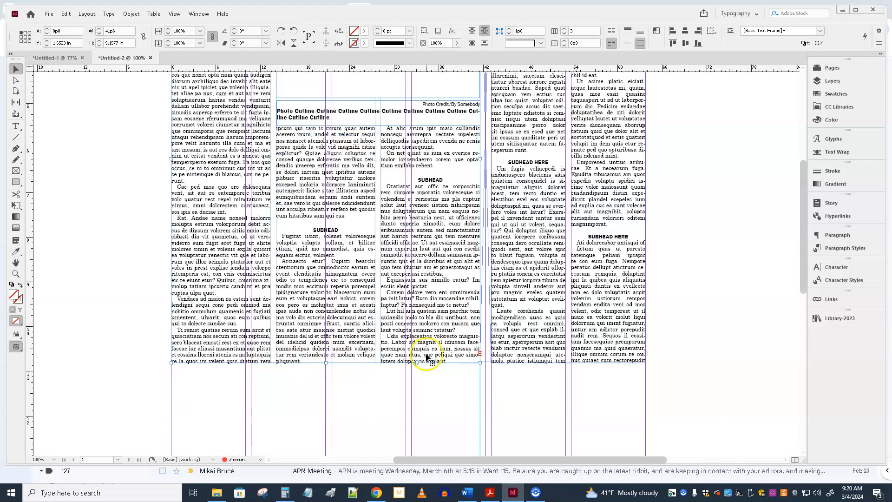
pyautogui.scroll(5, 421, 333)
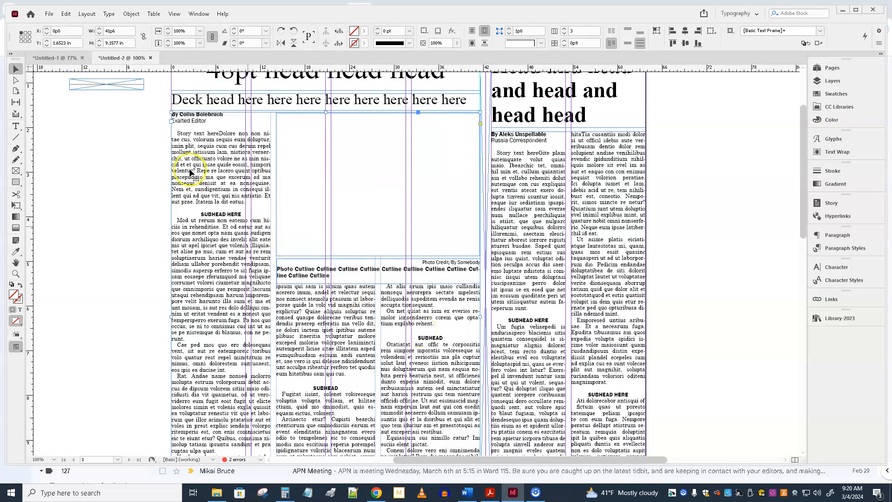
pyautogui.moveTo(92, 88); pyautogui.dragTo(101, 286)
pyautogui.scroll(-5, 93, 173)
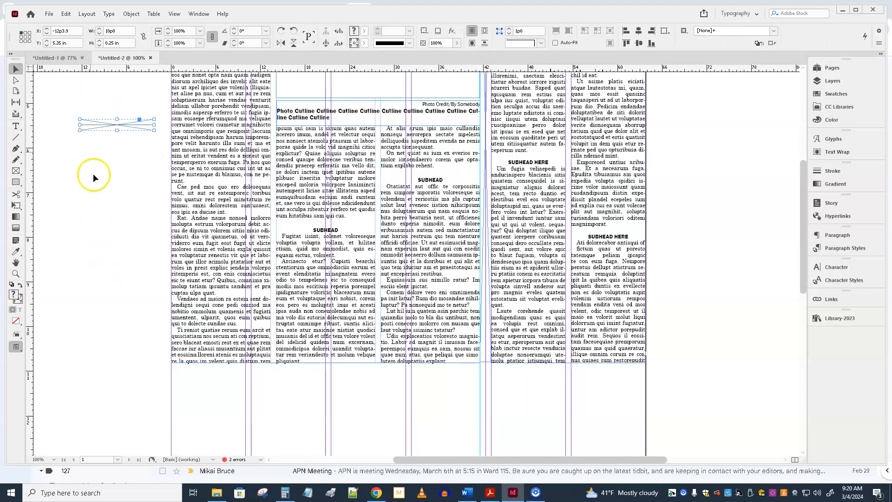
pyautogui.moveTo(86, 128); pyautogui.dragTo(177, 370)
pyautogui.moveTo(244, 370); pyautogui.dragTo(646, 394)
# Duplicate the two-column story with its headline and place the copy below the horizontal rule, starting at the page's left margin
pyautogui.scroll(6, 421, 382)
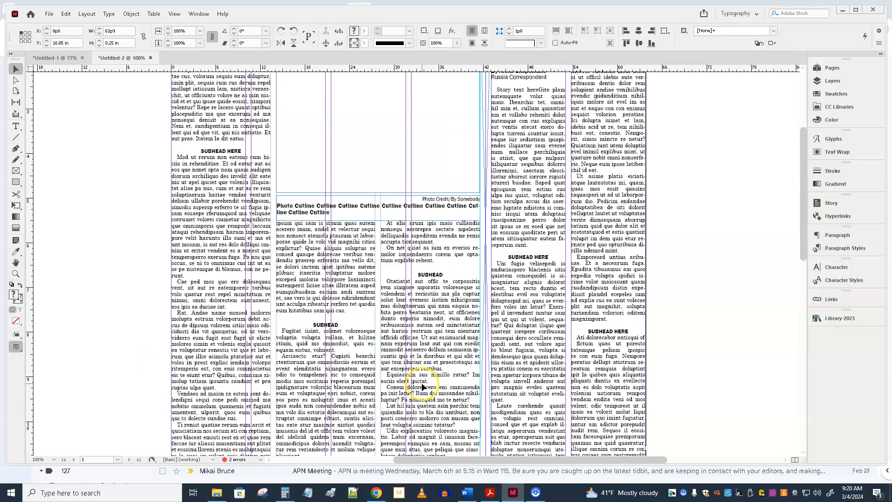
pyautogui.click(594, 264)
pyautogui.moveTo(594, 264); pyautogui.dragTo(663, 346)
pyautogui.moveTo(667, 314); pyautogui.dragTo(414, 437)
pyautogui.scroll(-5, 442, 411)
pyautogui.moveTo(344, 284); pyautogui.dragTo(283, 440)
pyautogui.moveTo(272, 257); pyautogui.dragTo(224, 379)
# Set the duplicated story's headline text to 30 pt
pyautogui.doubleClick(194, 234)
pyautogui.hotkey('ctrl', 'a')
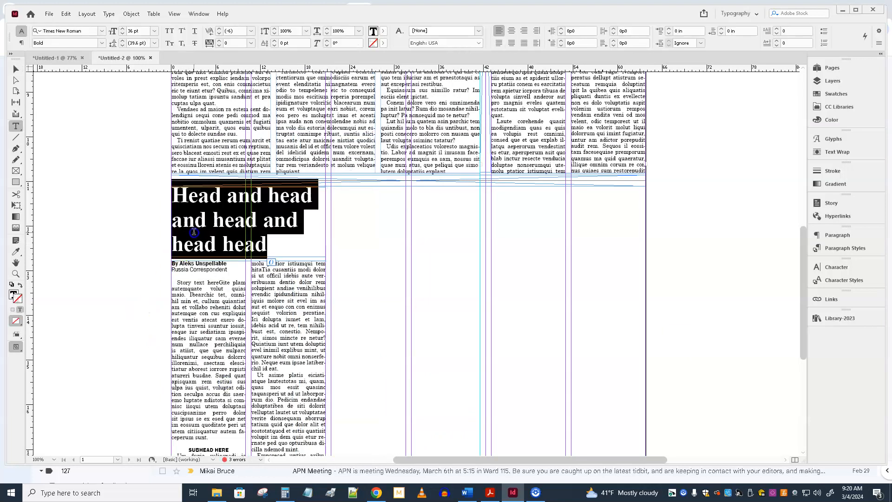
pyautogui.click(153, 30)
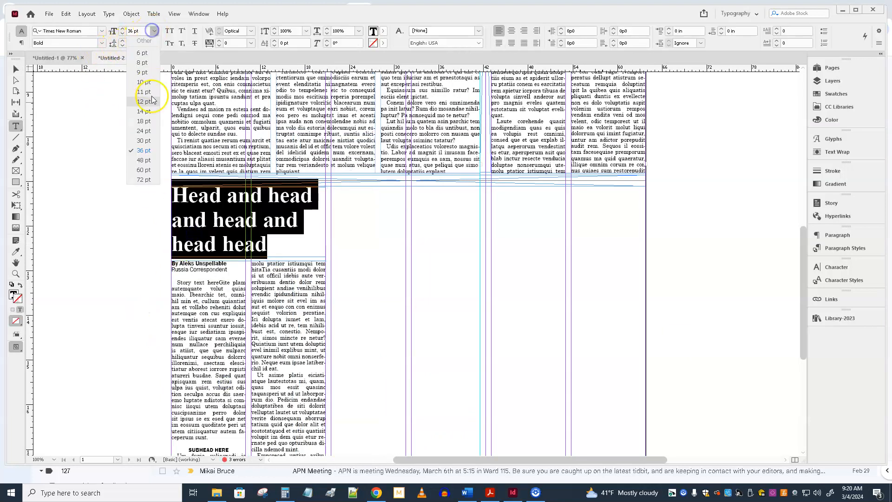
pyautogui.click(144, 141)
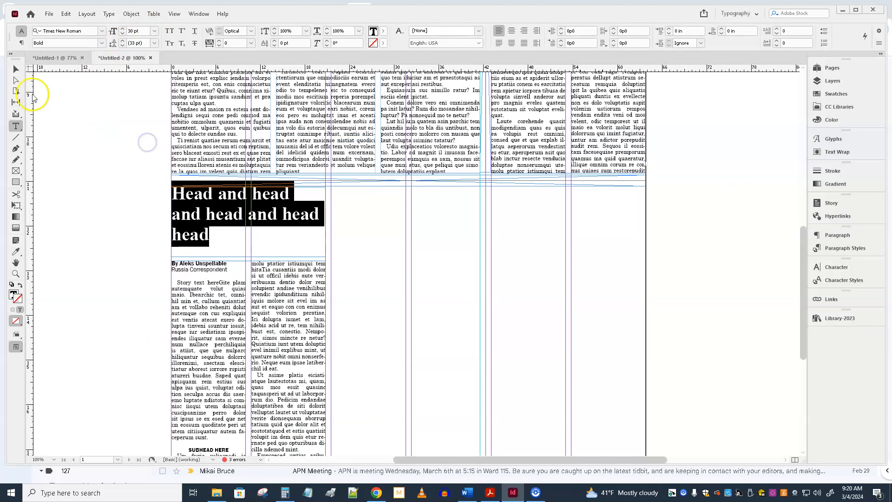
# Shorten the duplicated headline's frame to about 1.32 in high and move the story's body frame up directly beneath it
pyautogui.click(15, 68)
pyautogui.moveTo(247, 256); pyautogui.dragTo(247, 246)
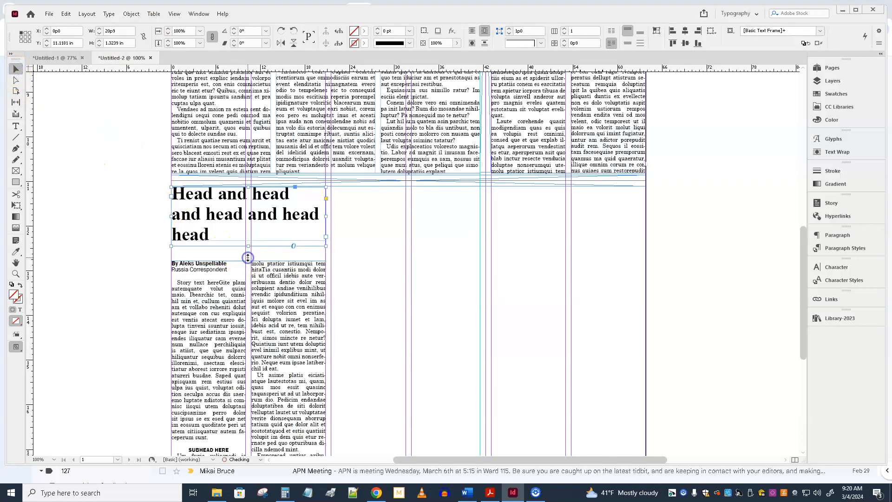
pyautogui.moveTo(227, 288); pyautogui.dragTo(221, 279)
pyautogui.click(135, 230)
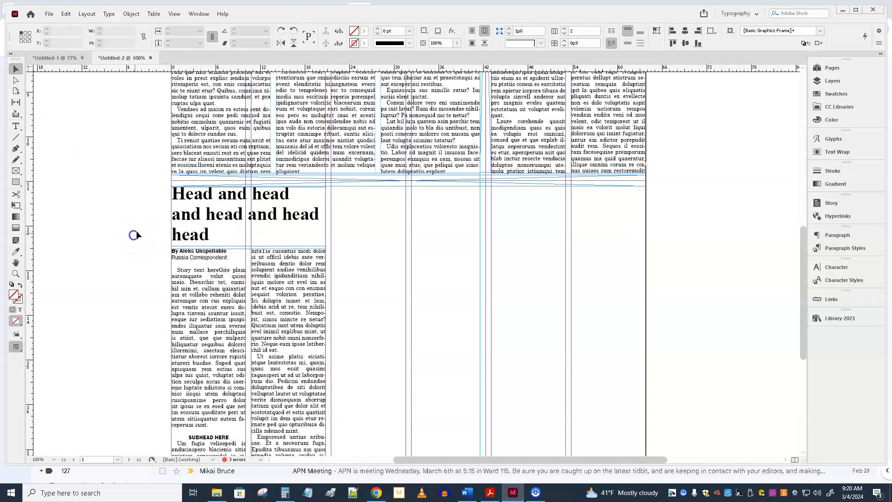
# Nudge the duplicated headline and body down two increments from the rule, checking the spacing in preview mode
pyautogui.press('w')
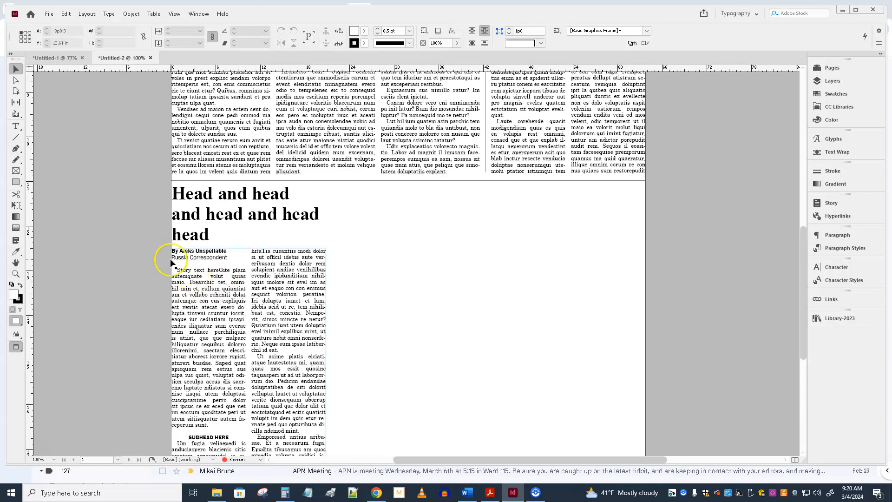
pyautogui.press('w')
pyautogui.moveTo(306, 271); pyautogui.dragTo(308, 275)
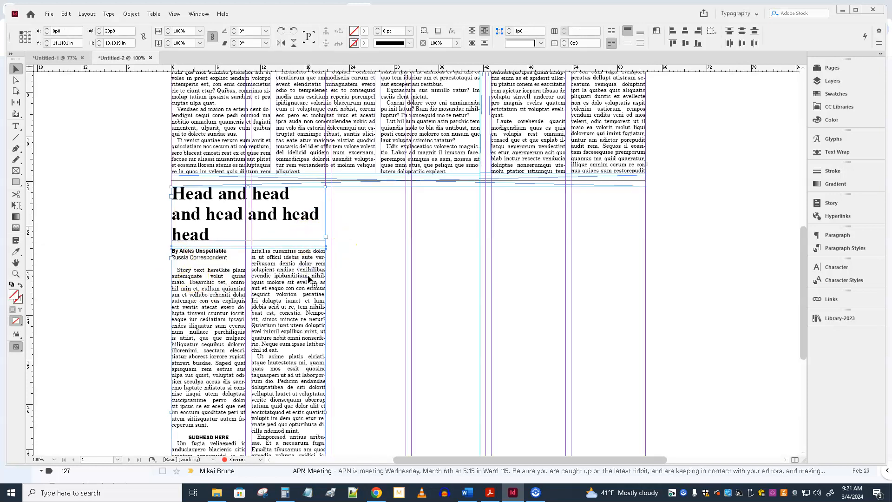
pyautogui.press('Down')
pyautogui.press('Down')
pyautogui.click(109, 236)
pyautogui.press('w')
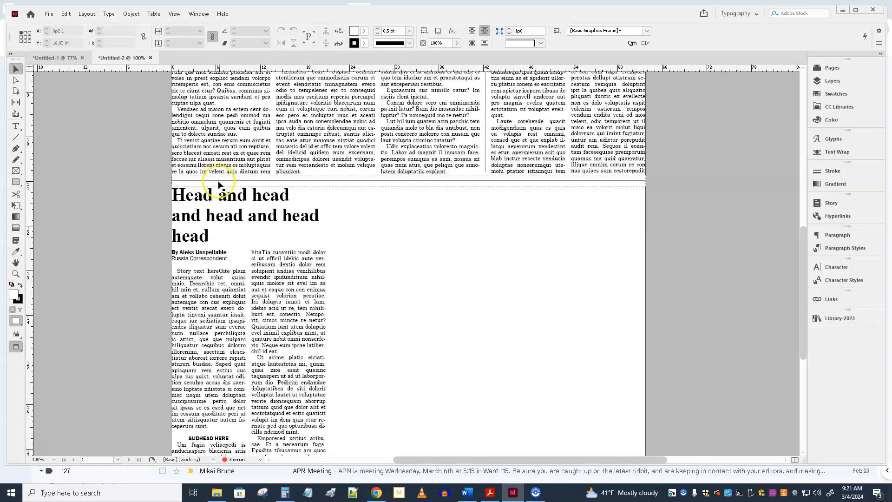
pyautogui.press('w')
# Look over the whole page layout, from the duplicated story at the bottom back up to the page header
pyautogui.scroll(5, 484, 275)
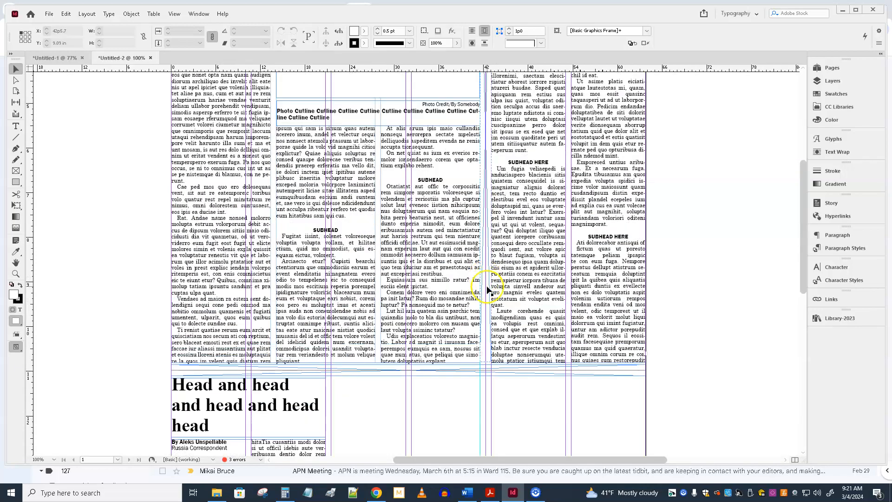
pyautogui.scroll(-6, 487, 290)
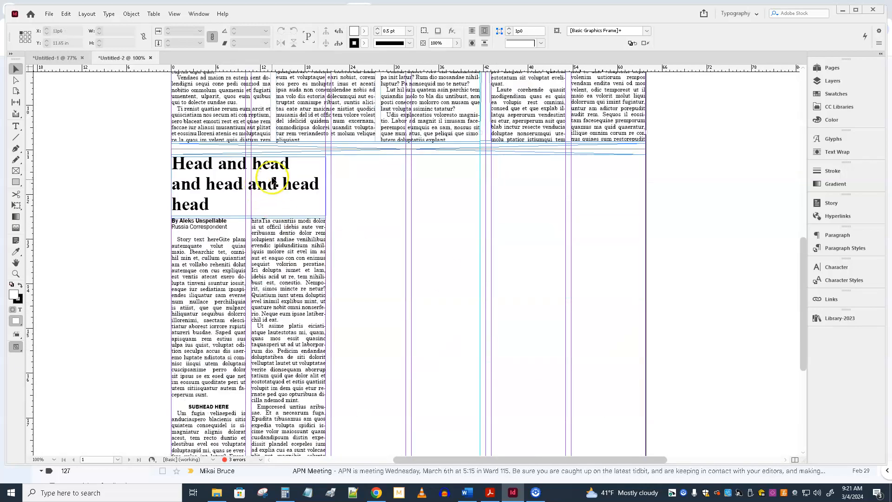
pyautogui.scroll(5, 539, 185)
pyautogui.scroll(-5, 512, 186)
pyautogui.scroll(-6, 511, 195)
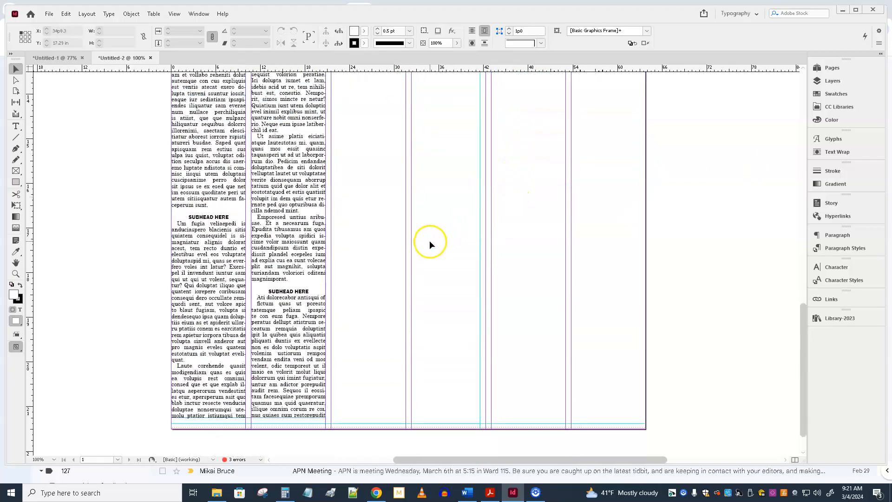
pyautogui.scroll(11, 429, 241)
pyautogui.scroll(12, 429, 241)
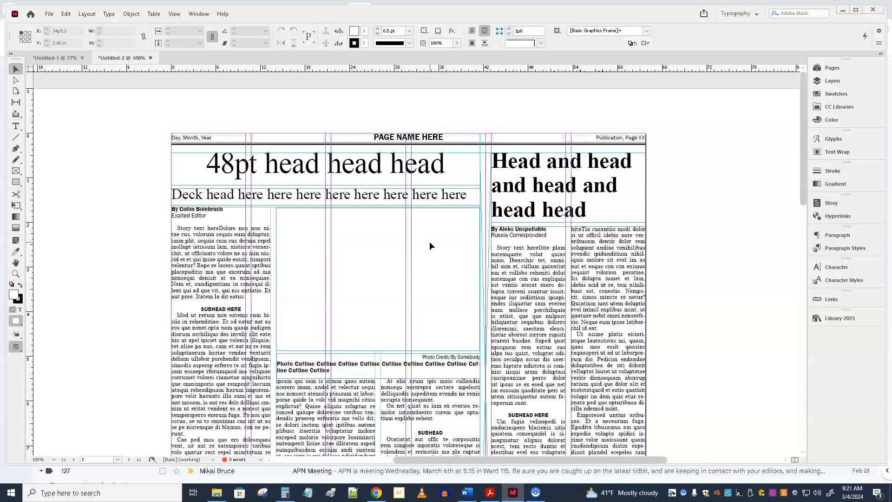